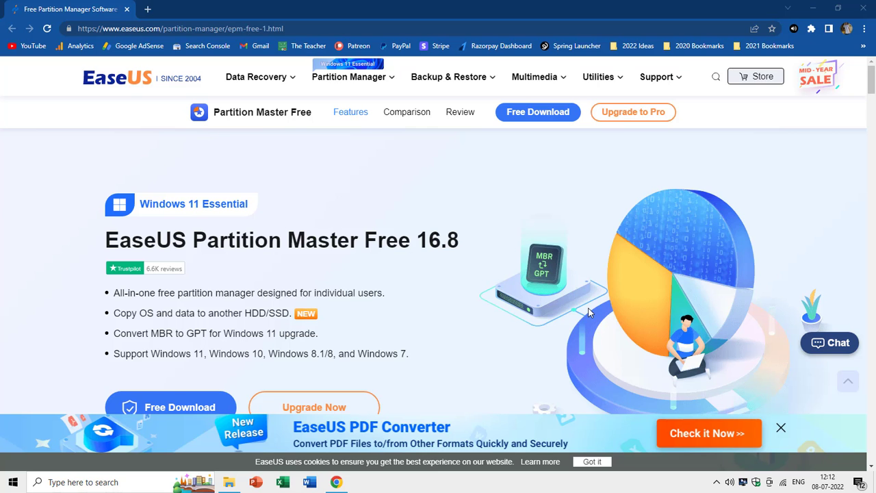
- Scroll the EaseUS Partition Master Free page past its features to 'Choose the right plan for you'
{"action": "scroll", "coordinate": [588, 312], "scroll_direction": "down", "scroll_amount": 6}
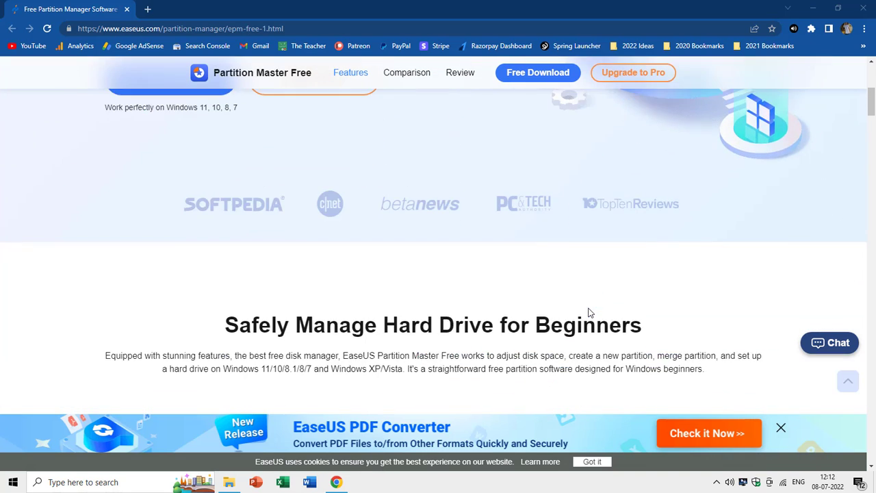
{"action": "scroll", "coordinate": [589, 312], "scroll_direction": "down", "scroll_amount": 2}
{"action": "scroll", "coordinate": [589, 312], "scroll_direction": "down", "scroll_amount": 2}
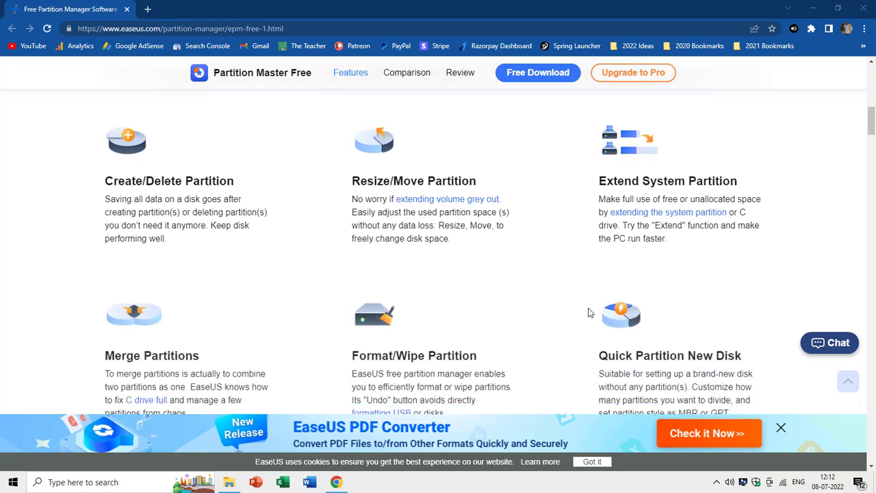
{"action": "scroll", "coordinate": [589, 312], "scroll_direction": "down", "scroll_amount": 5}
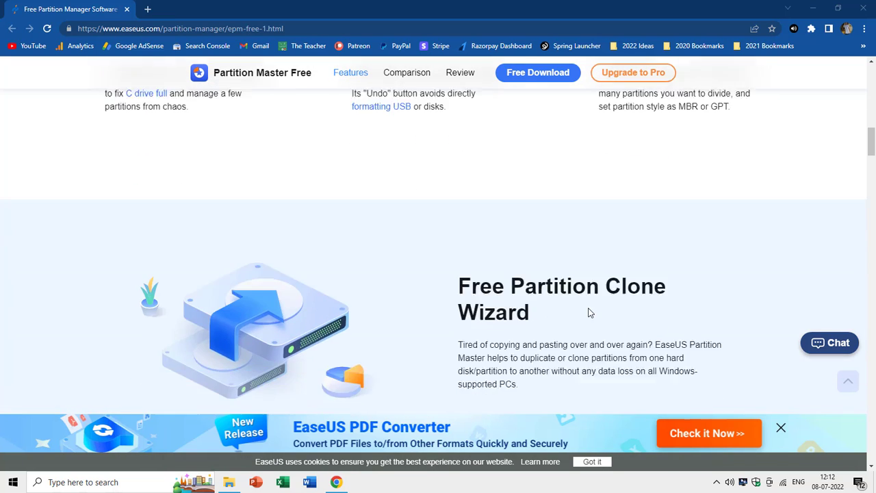
{"action": "scroll", "coordinate": [590, 313], "scroll_direction": "down", "scroll_amount": 3}
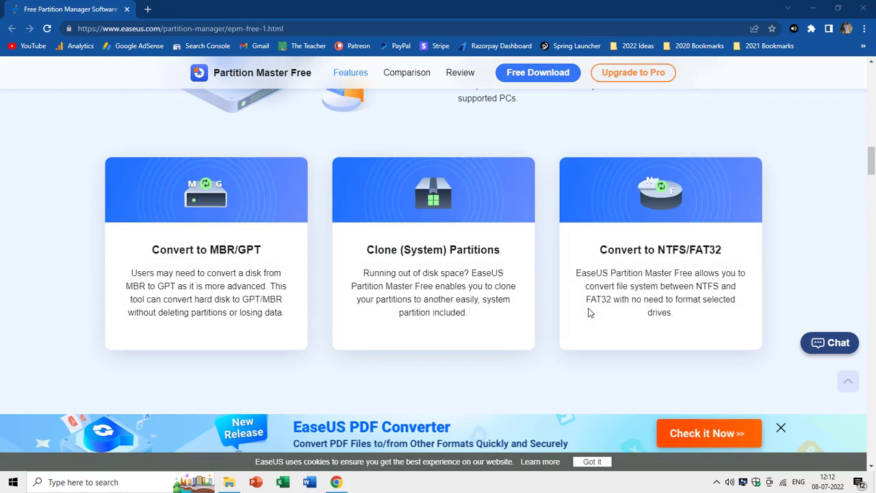
{"action": "scroll", "coordinate": [589, 312], "scroll_direction": "down", "scroll_amount": 6}
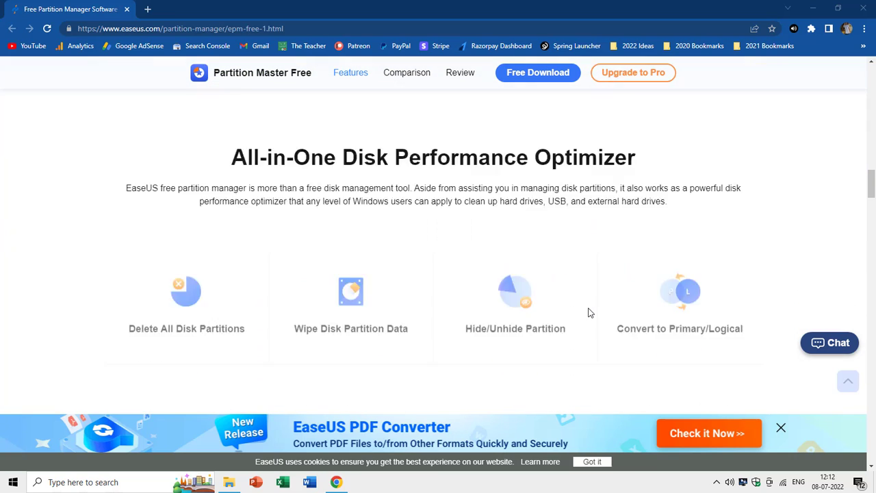
{"action": "scroll", "coordinate": [590, 312], "scroll_direction": "down", "scroll_amount": 5}
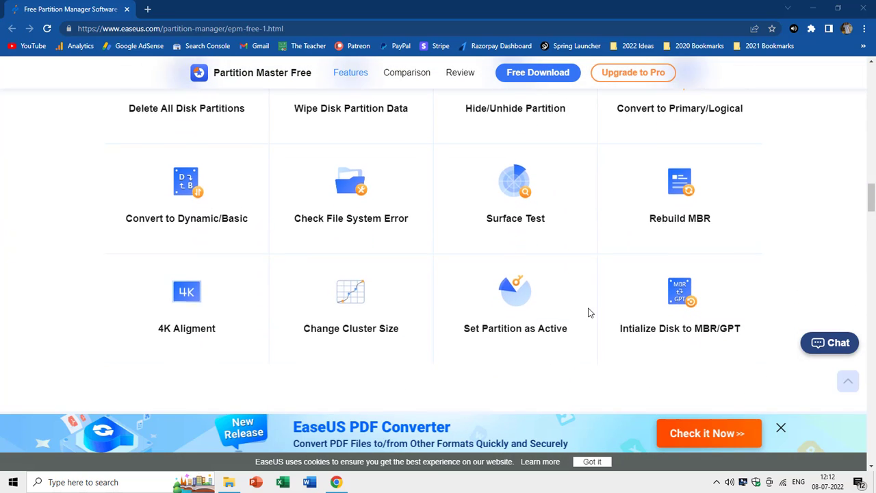
{"action": "scroll", "coordinate": [590, 312], "scroll_direction": "down", "scroll_amount": 10}
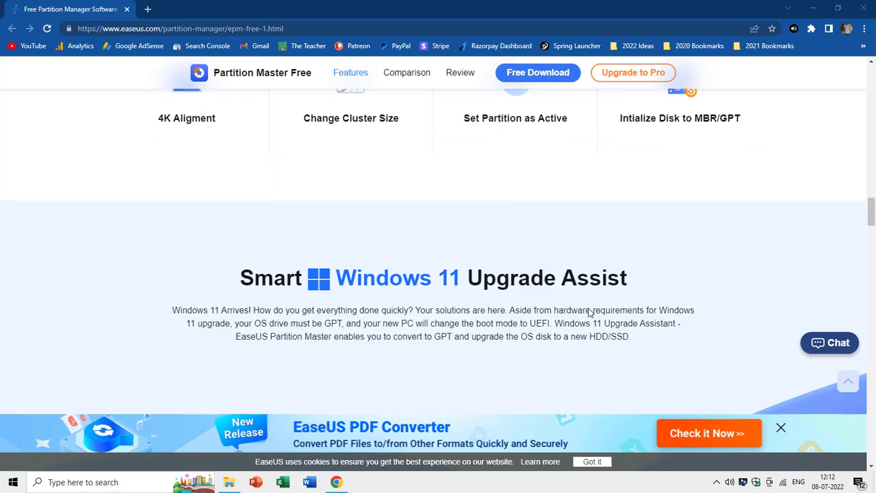
- Review the plan table and highlight the 'Convert Data Disk to MBR/GPT, NTFS/FAT32' row for Free
{"action": "scroll", "coordinate": [590, 312], "scroll_direction": "down", "scroll_amount": 2}
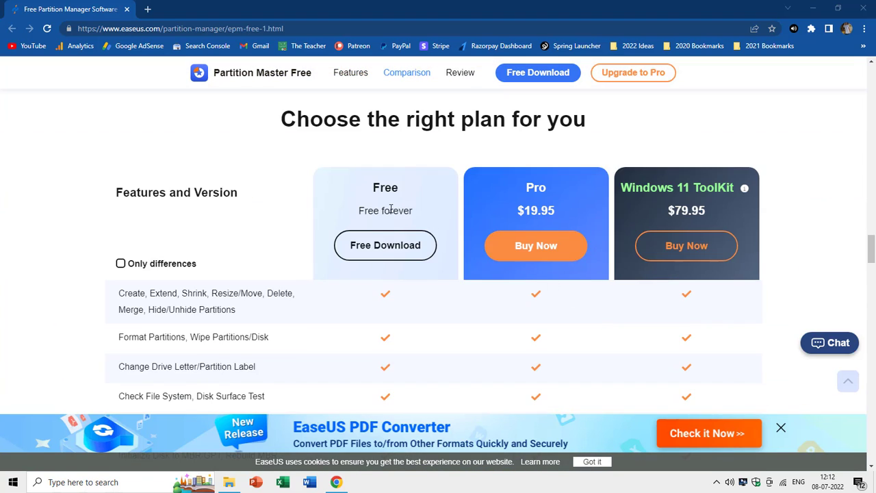
{"action": "scroll", "coordinate": [395, 224], "scroll_direction": "down", "scroll_amount": 3}
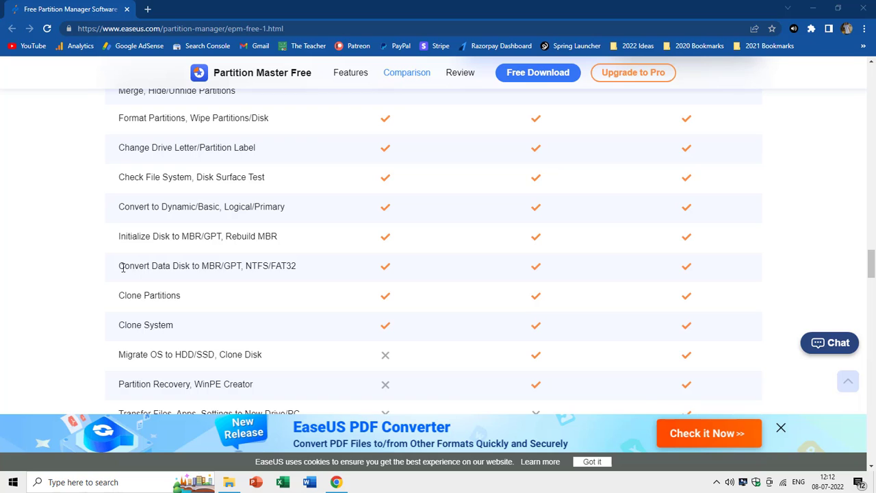
{"action": "left_click_drag", "start_coordinate": [122, 267], "coordinate": [303, 268]}
{"action": "left_click", "coordinate": [306, 268]}
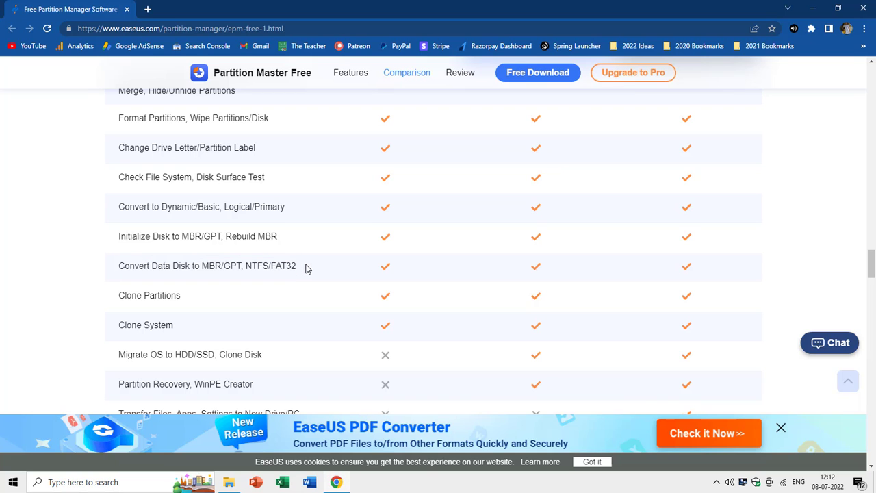
{"action": "scroll", "coordinate": [308, 267], "scroll_direction": "up", "scroll_amount": 2}
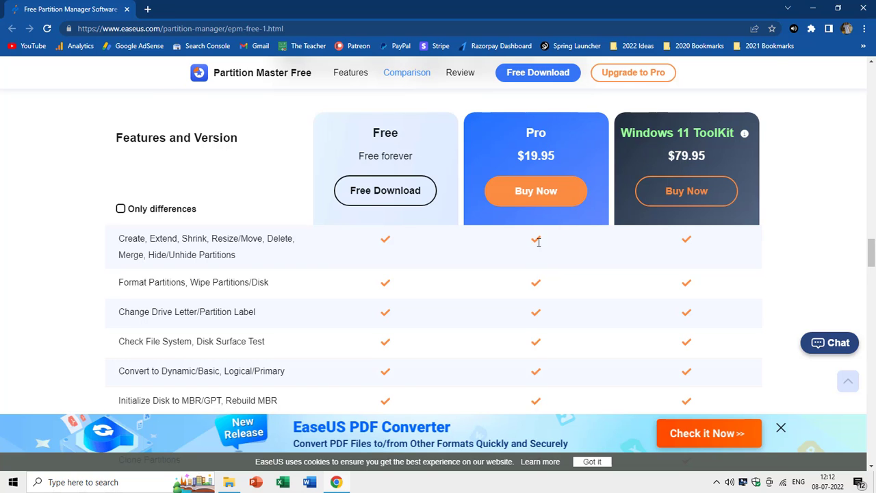
{"action": "scroll", "coordinate": [538, 249], "scroll_direction": "down", "scroll_amount": 3}
{"action": "scroll", "coordinate": [536, 260], "scroll_direction": "down", "scroll_amount": 1}
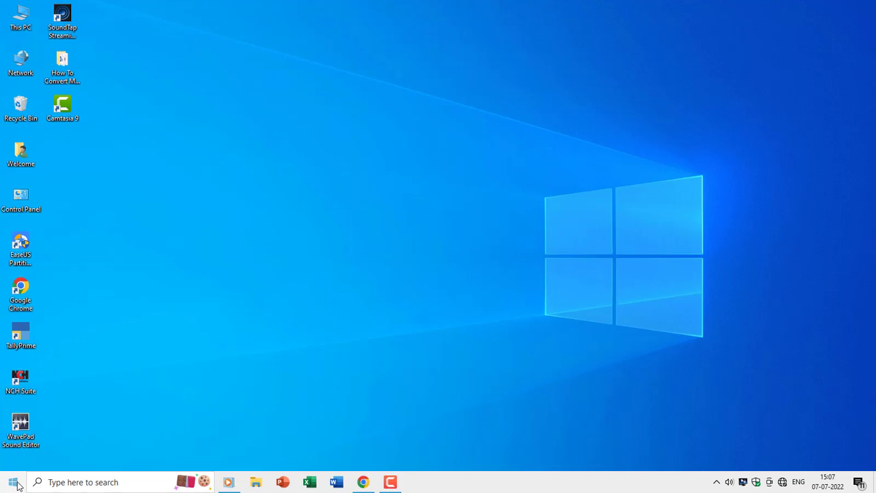
- Briefly view Disk Management from the Start menu, then open Computer Management via This PC > Manage
{"action": "right_click", "coordinate": [18, 483]}
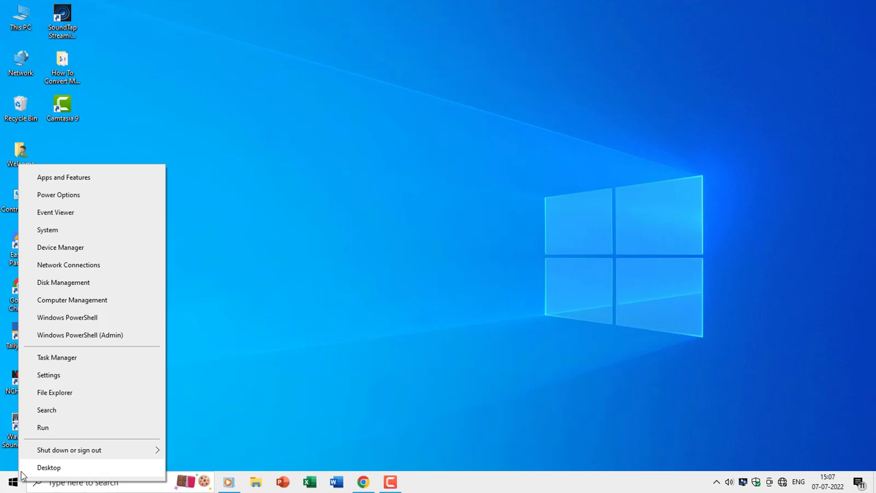
{"action": "left_click", "coordinate": [74, 282]}
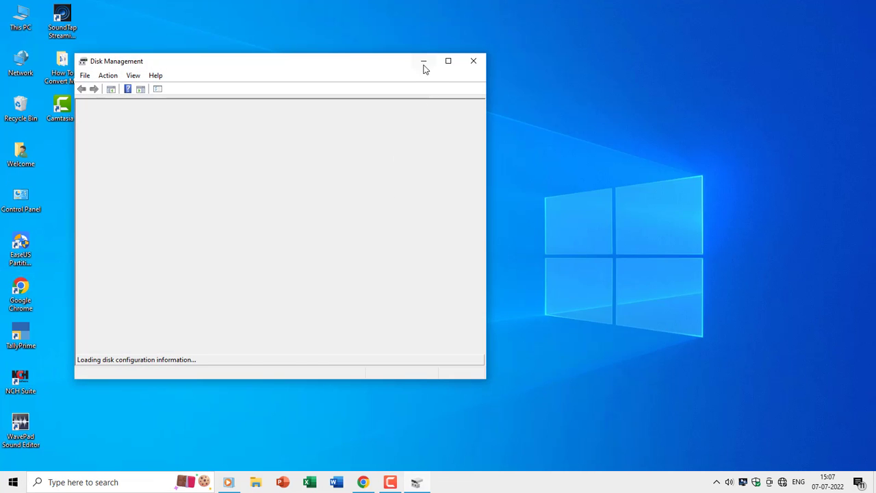
{"action": "left_click", "coordinate": [472, 62]}
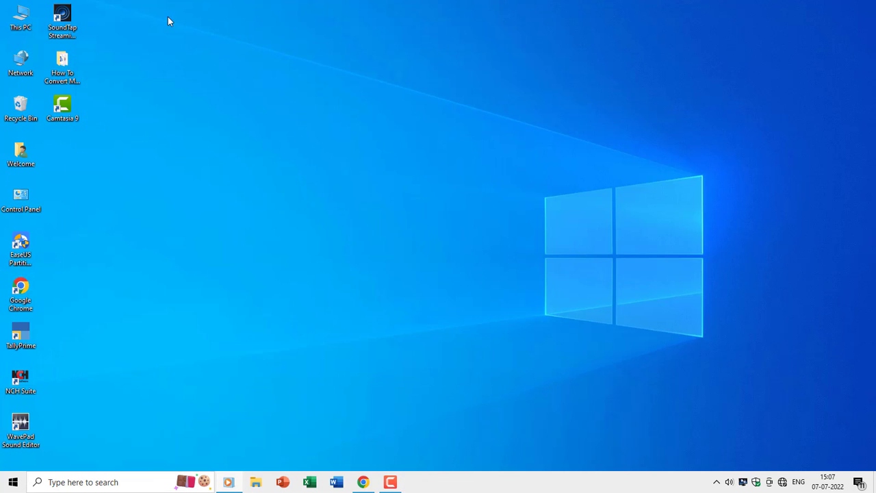
{"action": "right_click", "coordinate": [18, 25]}
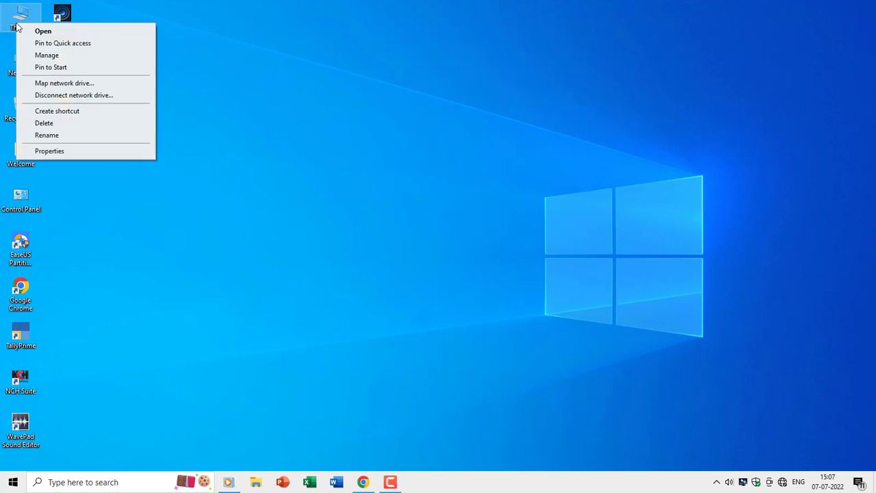
{"action": "left_click", "coordinate": [35, 56]}
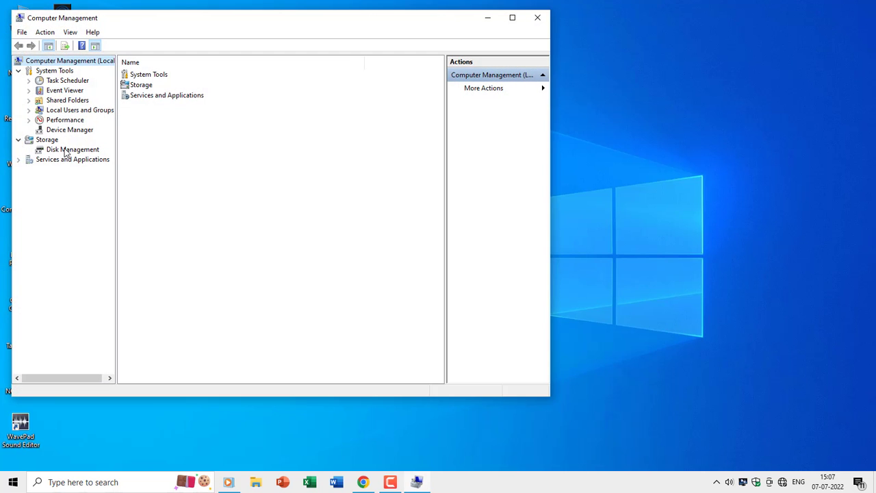
- Show Disk Management maximized and inspect volumes F: through J: and Disk 0's EFI partition
{"action": "left_click", "coordinate": [60, 151]}
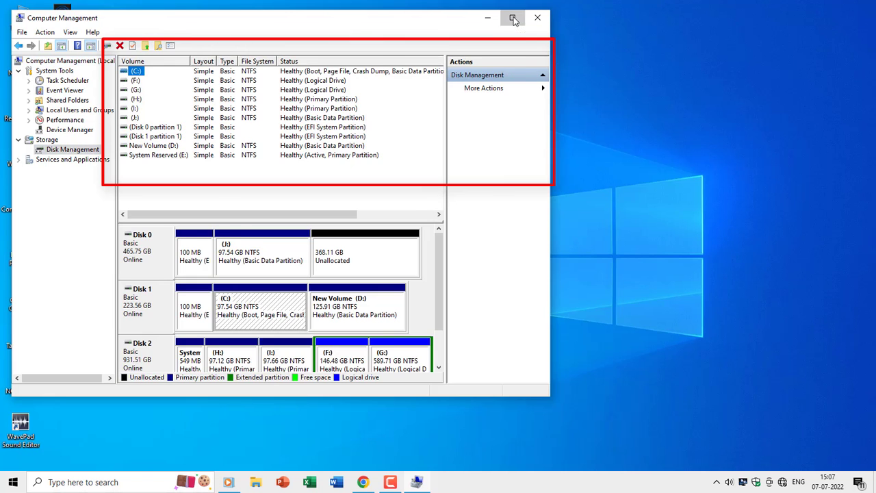
{"action": "left_click", "coordinate": [513, 18]}
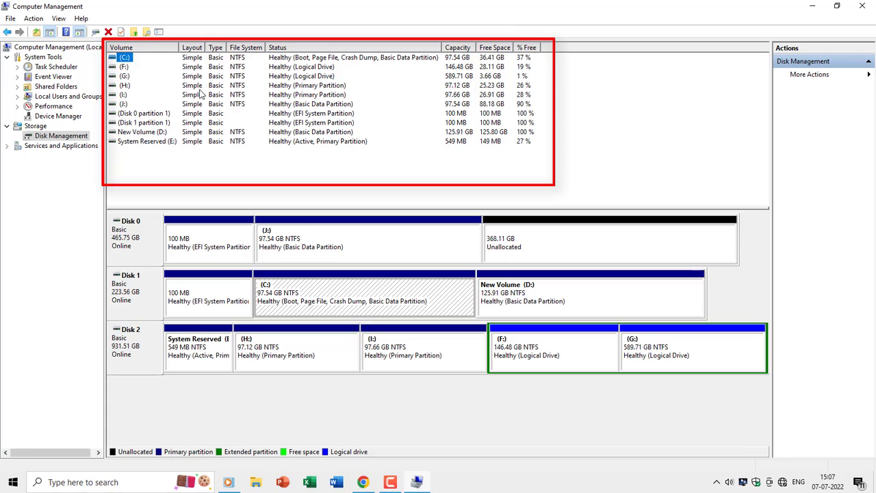
{"action": "left_click", "coordinate": [123, 68]}
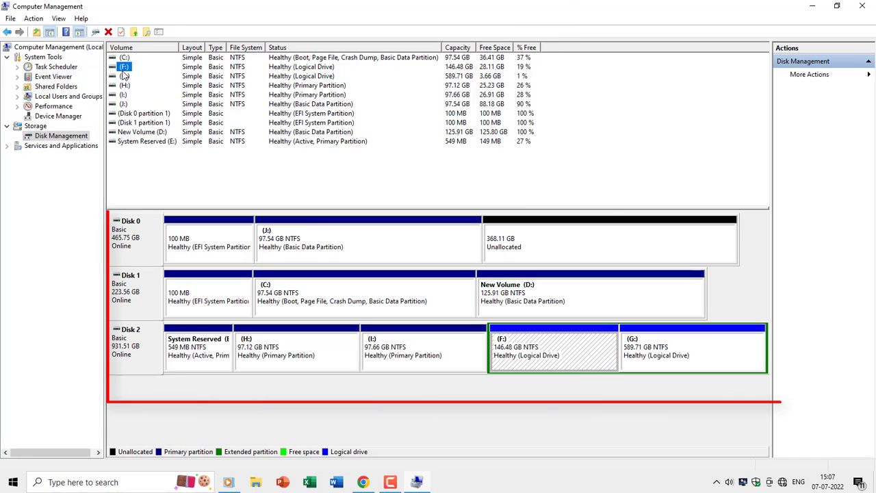
{"action": "left_click", "coordinate": [124, 76]}
{"action": "left_click", "coordinate": [124, 85]}
{"action": "left_click", "coordinate": [124, 94]}
{"action": "left_click", "coordinate": [123, 104]}
{"action": "left_click", "coordinate": [124, 113]}
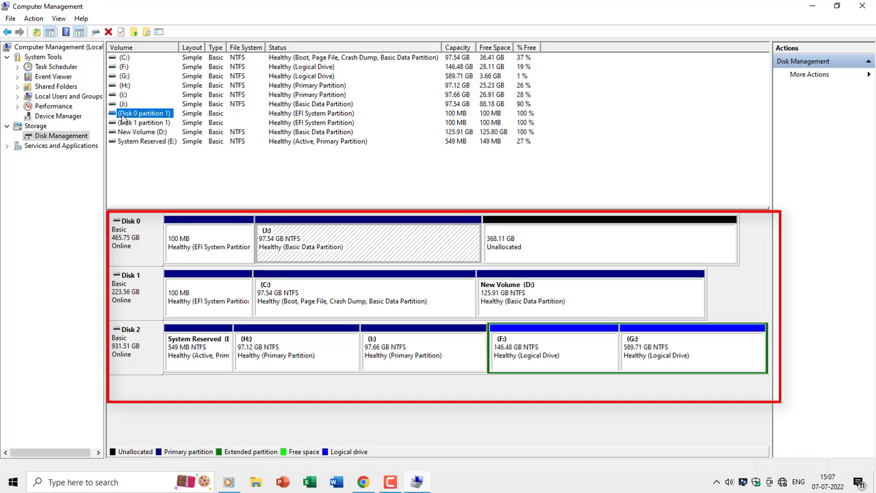
{"action": "left_click", "coordinate": [135, 247]}
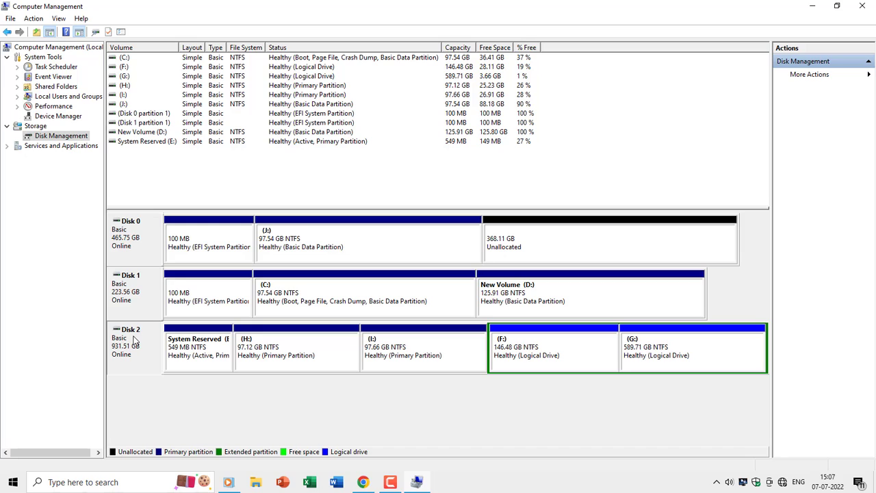
- Check the View menu's layout options and leave them unchanged
{"action": "left_click", "coordinate": [59, 18]}
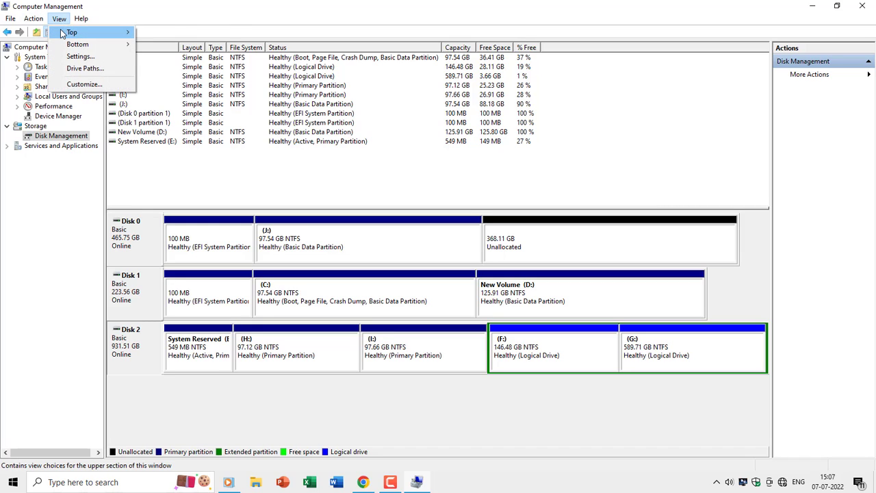
{"action": "mouse_move", "coordinate": [62, 33]}
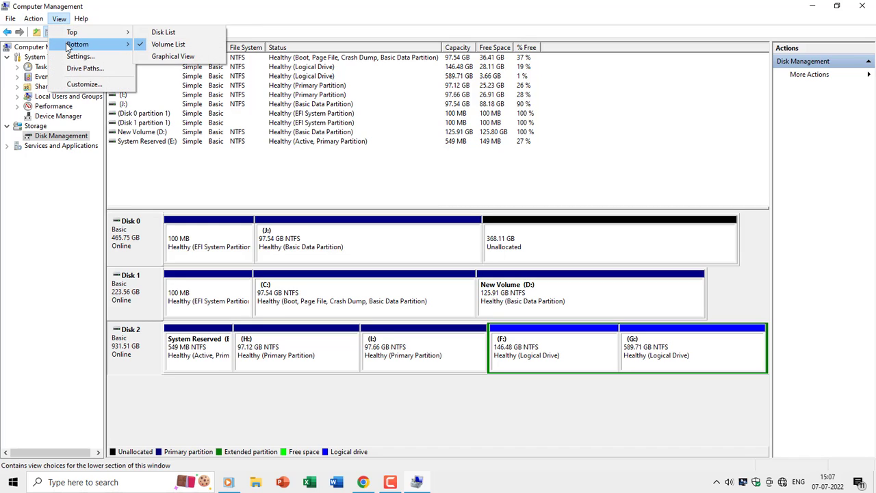
{"action": "left_click", "coordinate": [61, 17]}
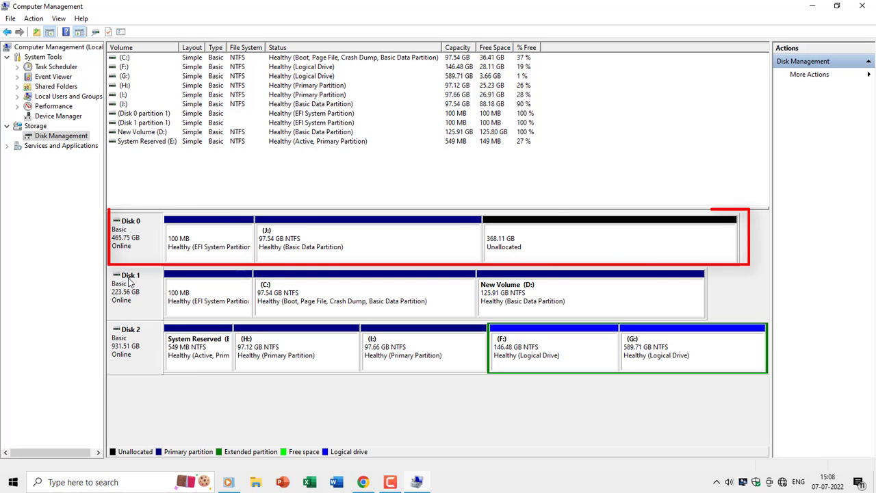
{"action": "left_click", "coordinate": [139, 236]}
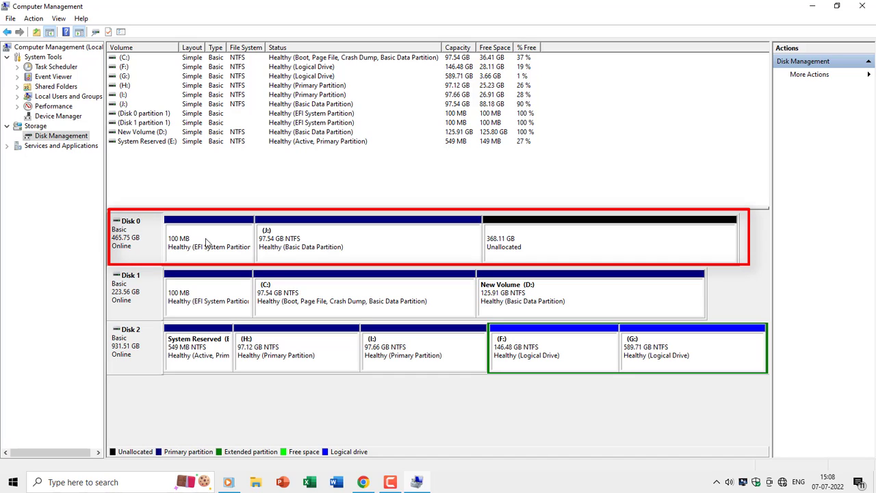
{"action": "left_click", "coordinate": [296, 245]}
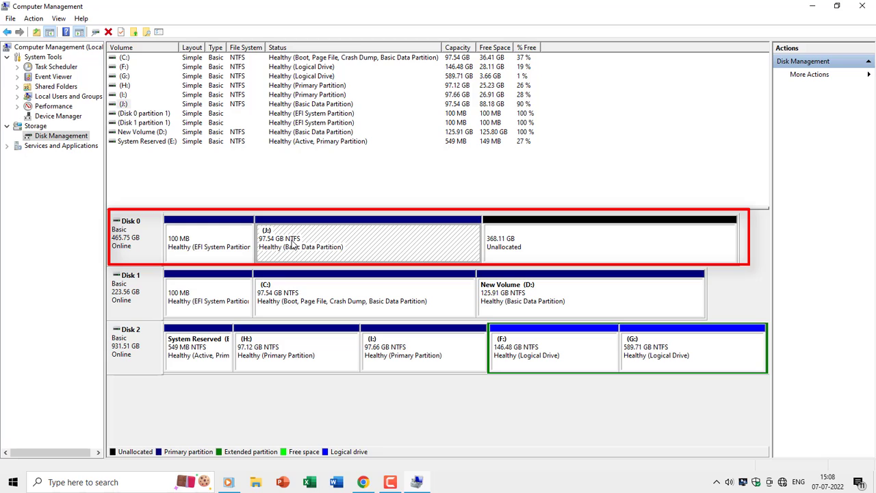
{"action": "left_click", "coordinate": [525, 241]}
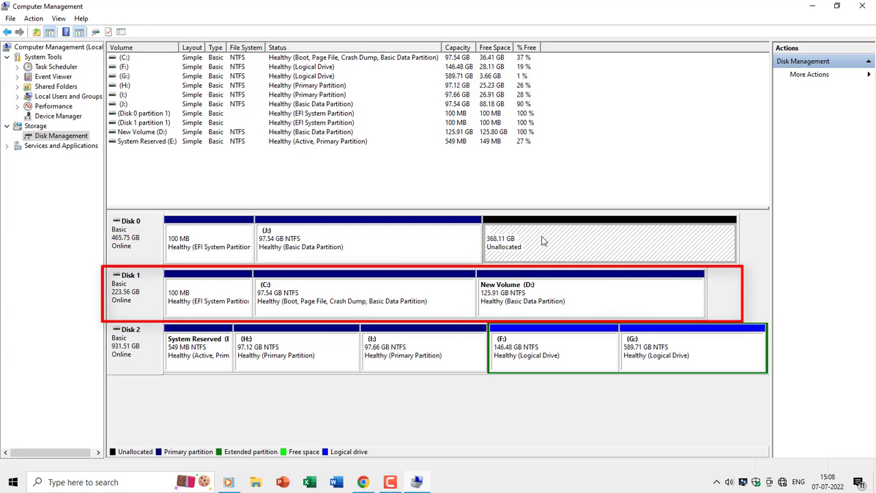
{"action": "left_click", "coordinate": [124, 277]}
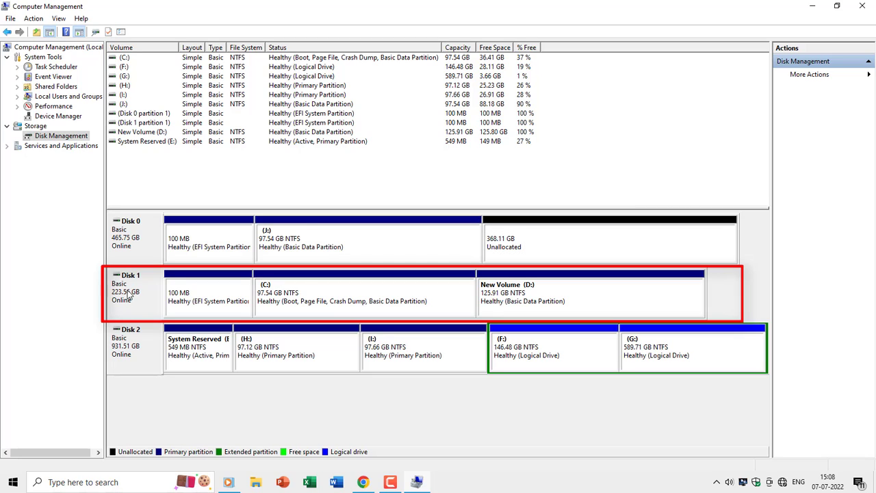
{"action": "left_click", "coordinate": [291, 294]}
{"action": "left_click", "coordinate": [540, 295]}
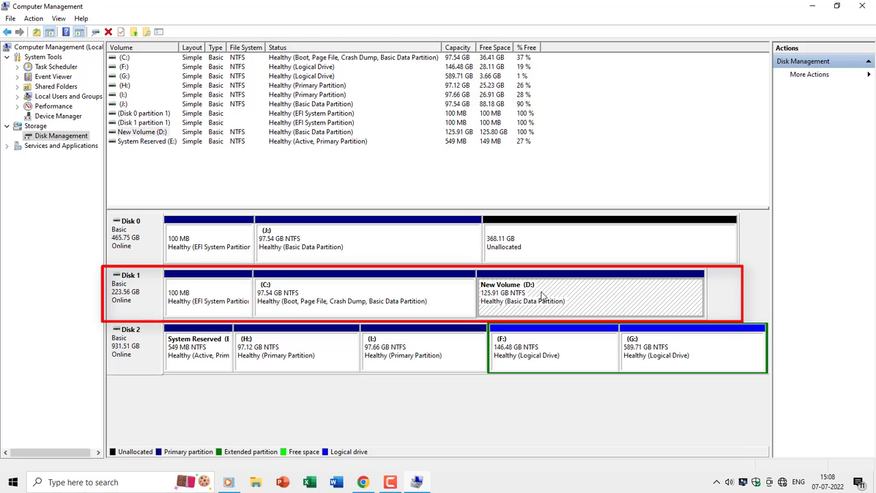
{"action": "left_click", "coordinate": [306, 294]}
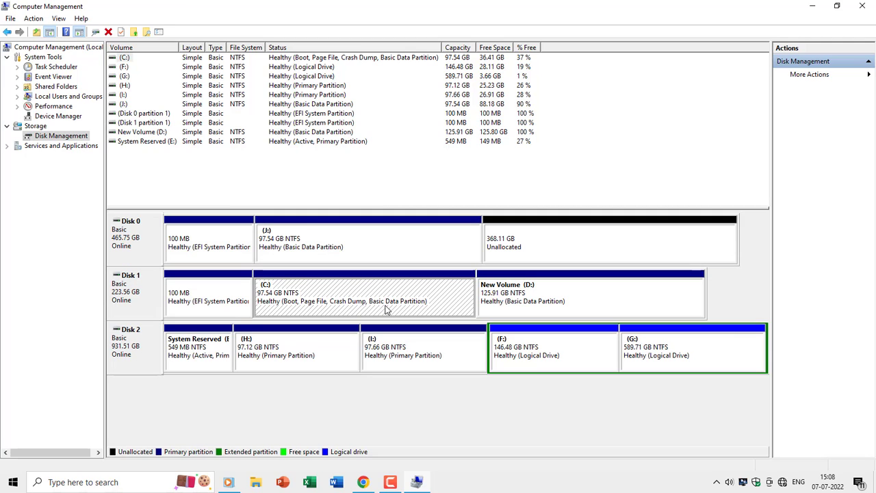
- Browse Local Disk (C:) in This PC, looking at the Windows and Program Files folders, then close Explorer
{"action": "left_click", "coordinate": [811, 5]}
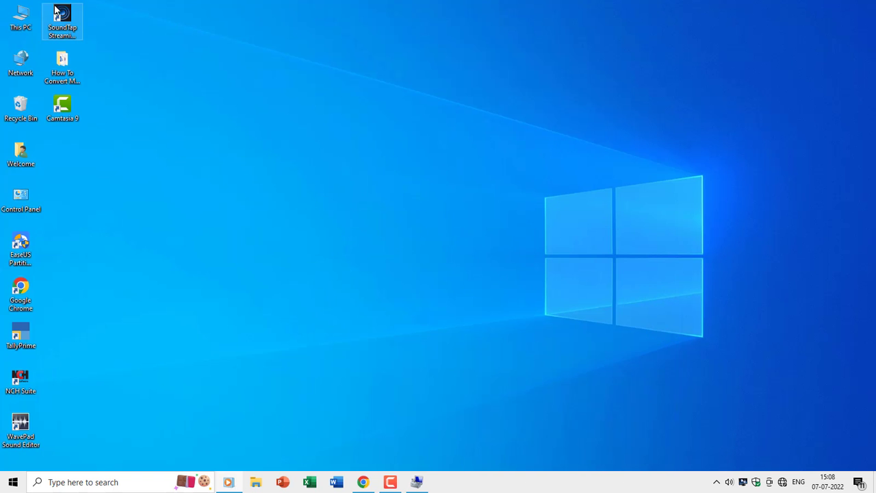
{"action": "double_click", "coordinate": [18, 18]}
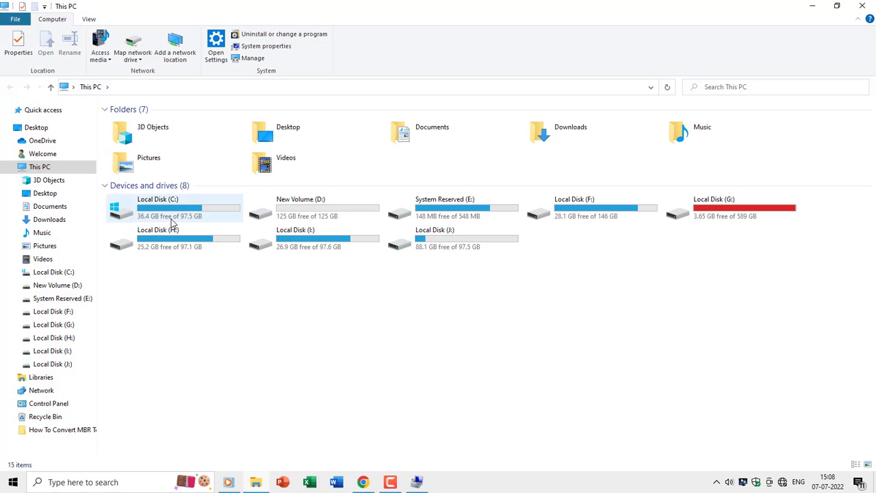
{"action": "left_click", "coordinate": [120, 214]}
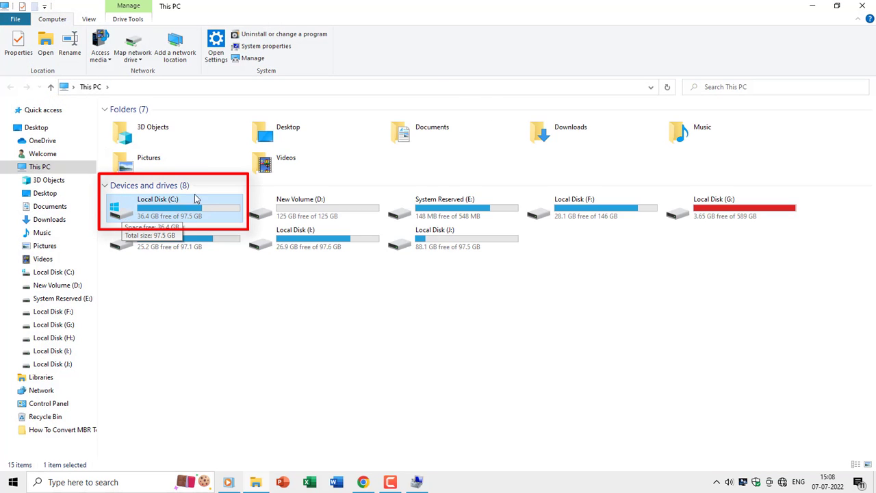
{"action": "double_click", "coordinate": [157, 219]}
{"action": "left_click", "coordinate": [139, 251]}
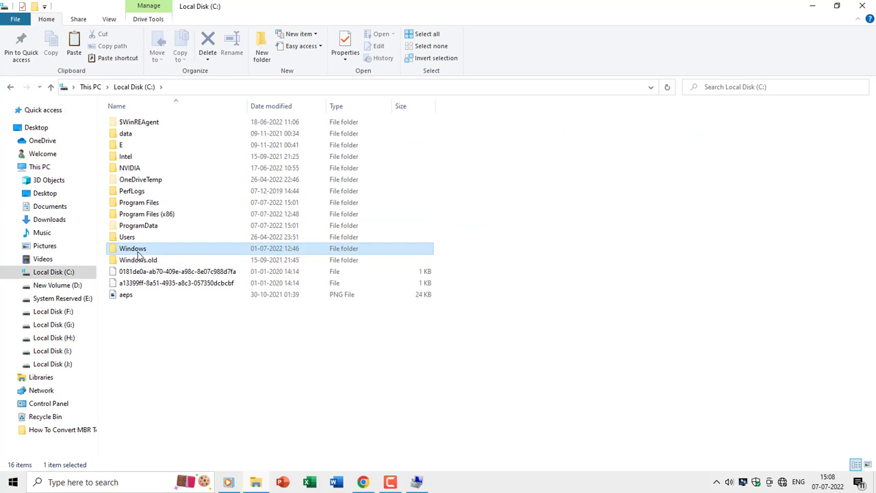
{"action": "left_click", "coordinate": [145, 203]}
{"action": "left_click", "coordinate": [862, 6]}
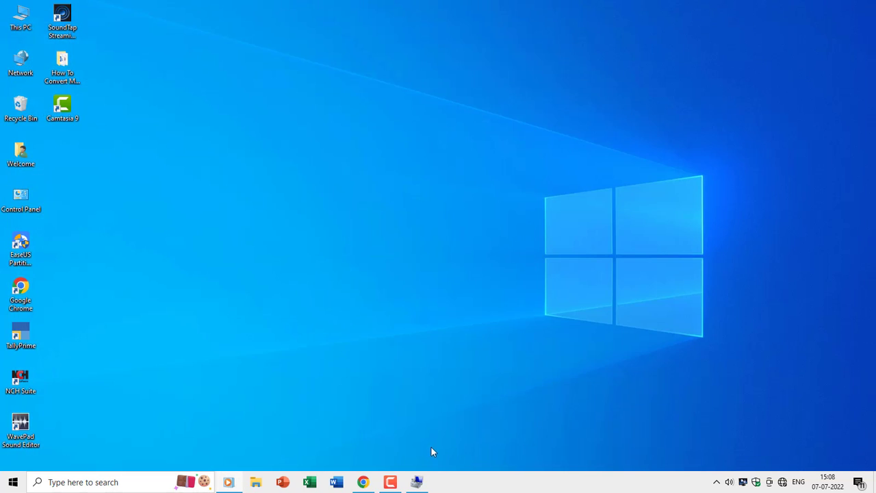
- Restore Computer Management and inspect Disk 2's partitions H:, I:, F: and G:
{"action": "left_click", "coordinate": [417, 482]}
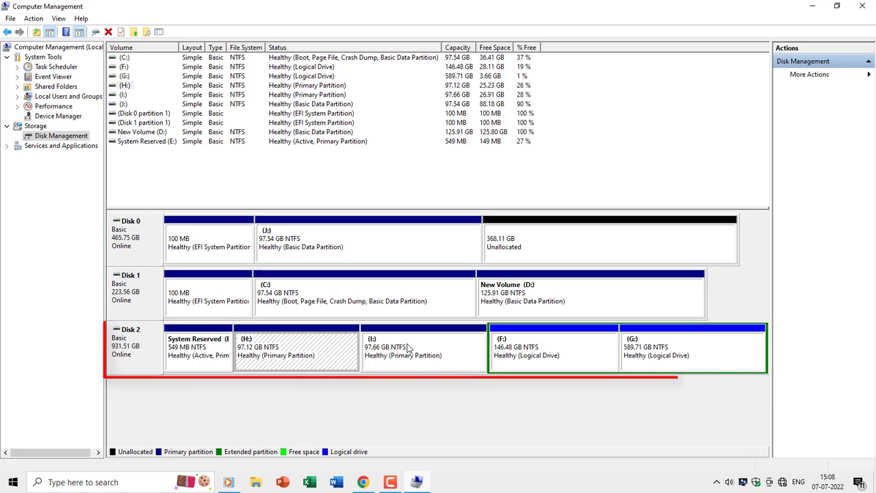
{"action": "left_click", "coordinate": [496, 347]}
{"action": "left_click", "coordinate": [461, 348]}
{"action": "left_click", "coordinate": [509, 349]}
{"action": "left_click", "coordinate": [630, 346]}
{"action": "left_click", "coordinate": [332, 349]}
{"action": "left_click", "coordinate": [387, 349]}
{"action": "left_click", "coordinate": [524, 347]}
{"action": "left_click", "coordinate": [643, 346]}
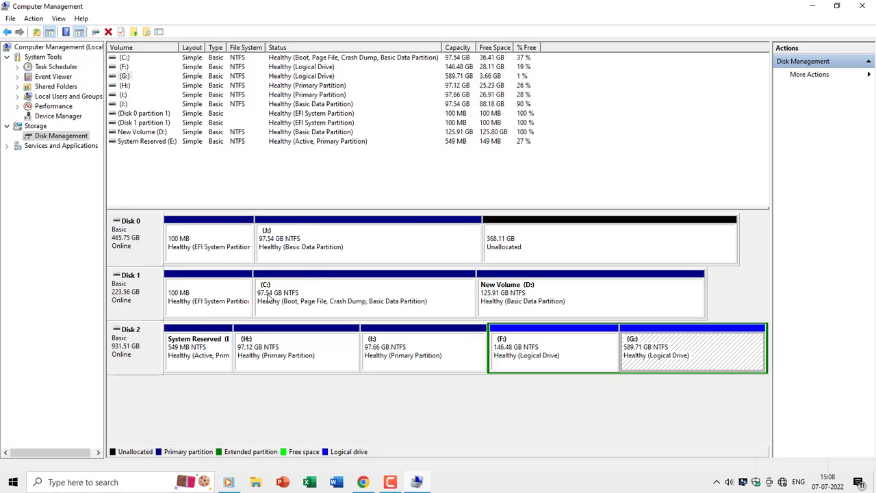
- Inspect Disk 0's 368.11 GB unallocated space, then logical drives F: and G: again
{"action": "left_click", "coordinate": [526, 236]}
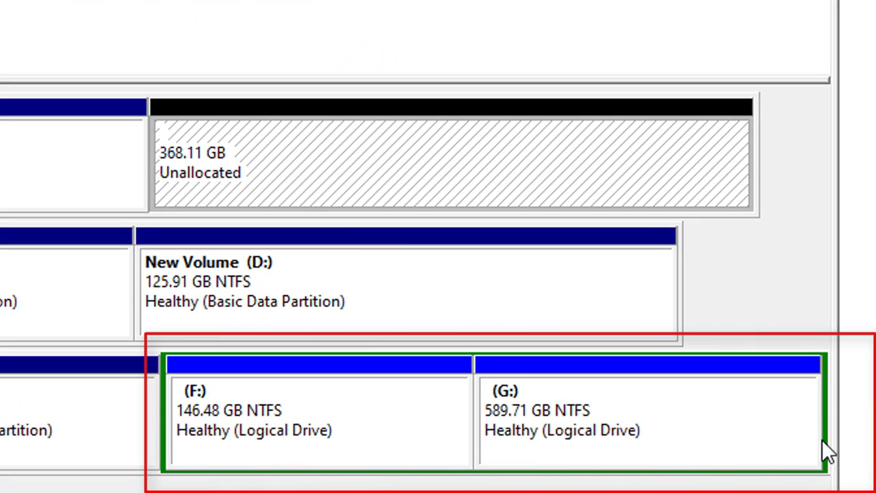
{"action": "left_click", "coordinate": [259, 408]}
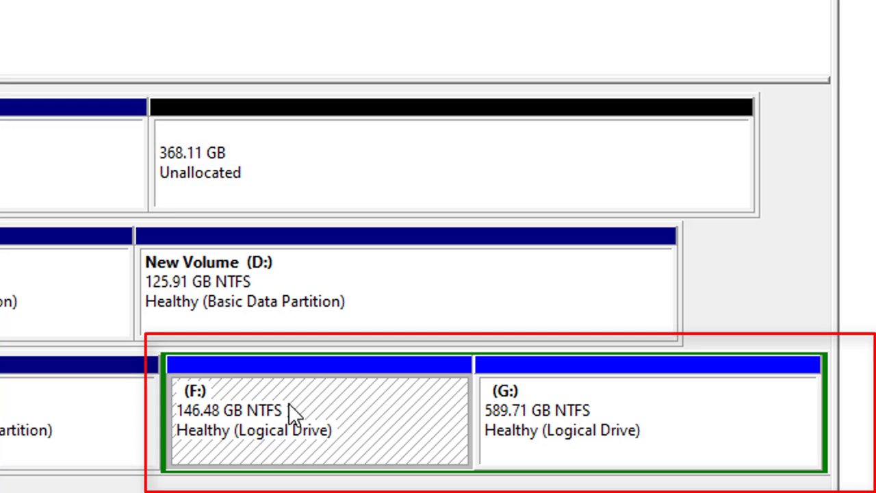
{"action": "left_click", "coordinate": [603, 409]}
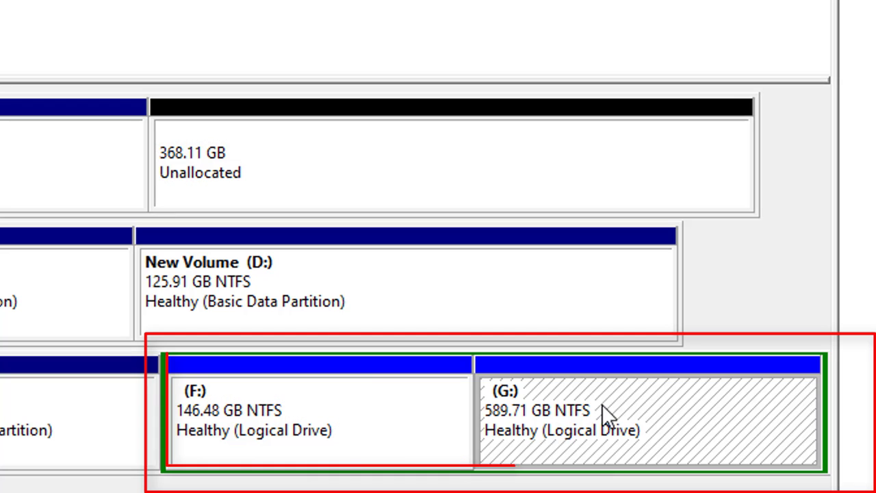
{"action": "left_click", "coordinate": [341, 411]}
{"action": "left_click", "coordinate": [553, 408]}
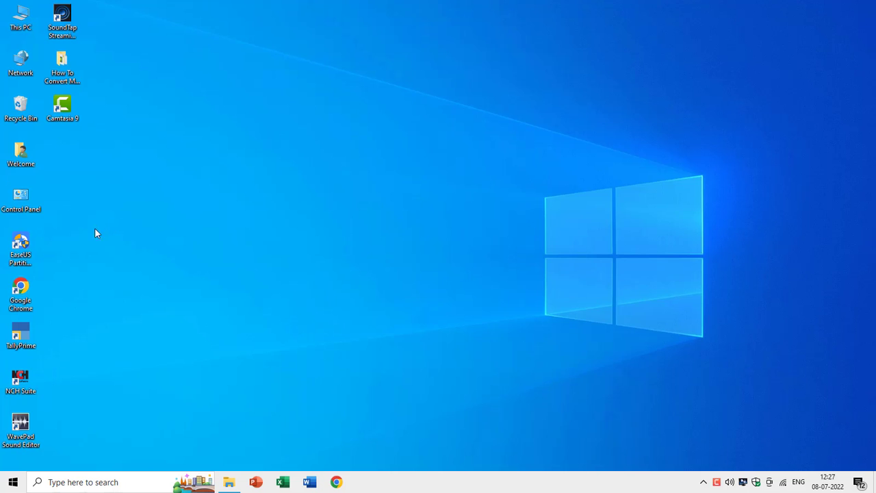
- Launch EaseUS Partition Master from the desktop and start its Partition Manager
{"action": "double_click", "coordinate": [23, 247]}
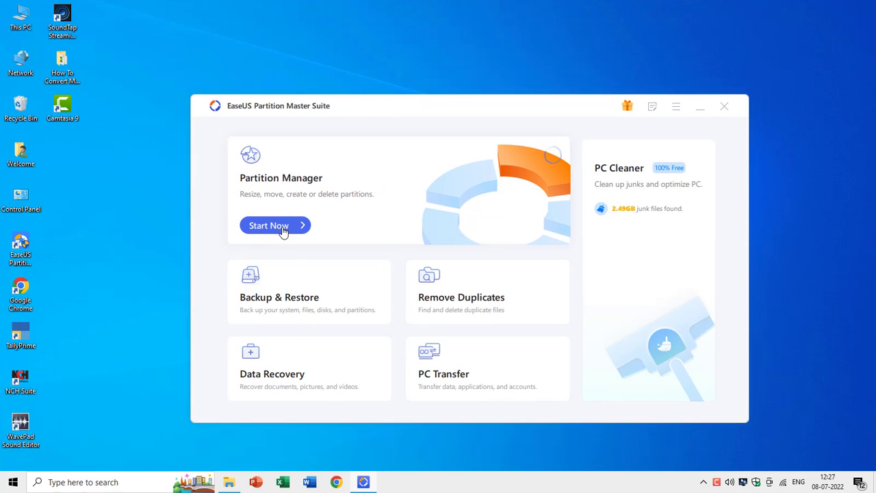
{"action": "left_click", "coordinate": [281, 225]}
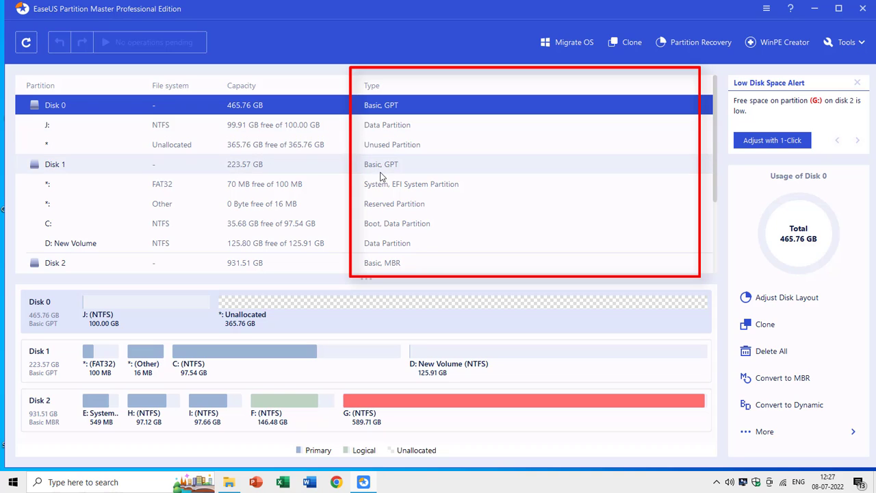
{"action": "left_click", "coordinate": [381, 171]}
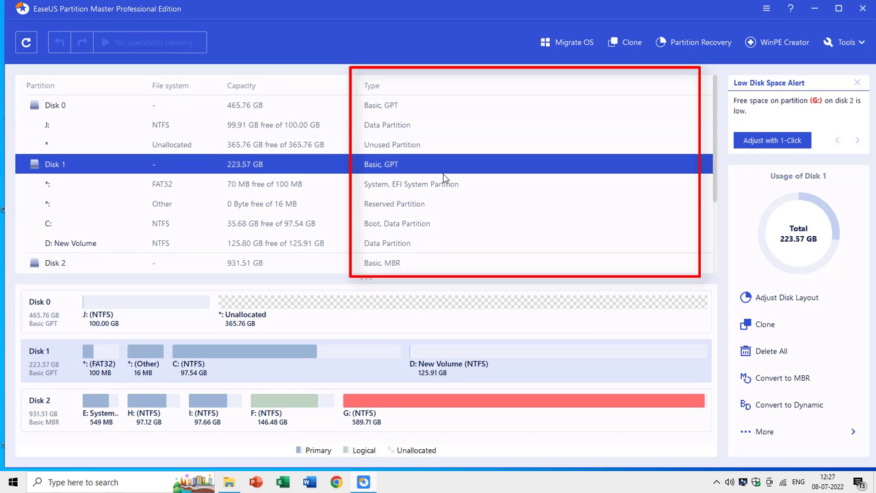
{"action": "left_click_drag", "start_coordinate": [714, 164], "coordinate": [710, 199]}
{"action": "left_click", "coordinate": [420, 208]}
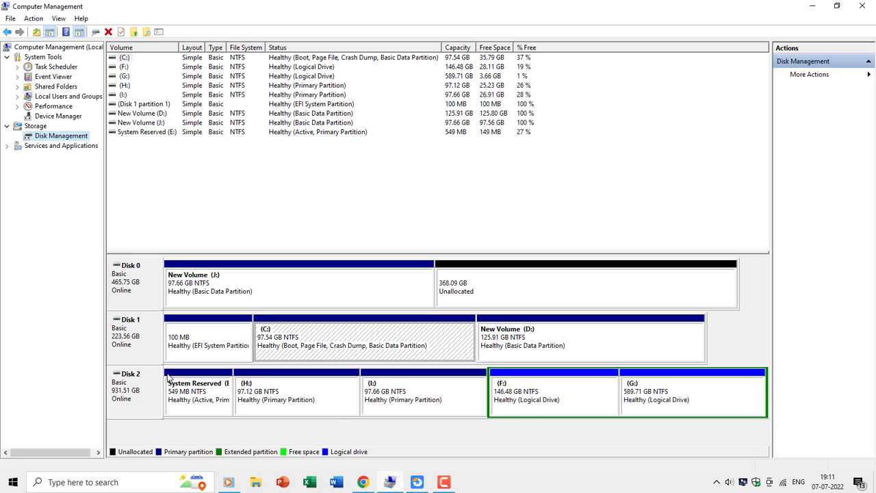
{"action": "left_click", "coordinate": [126, 388]}
{"action": "right_click", "coordinate": [126, 388]}
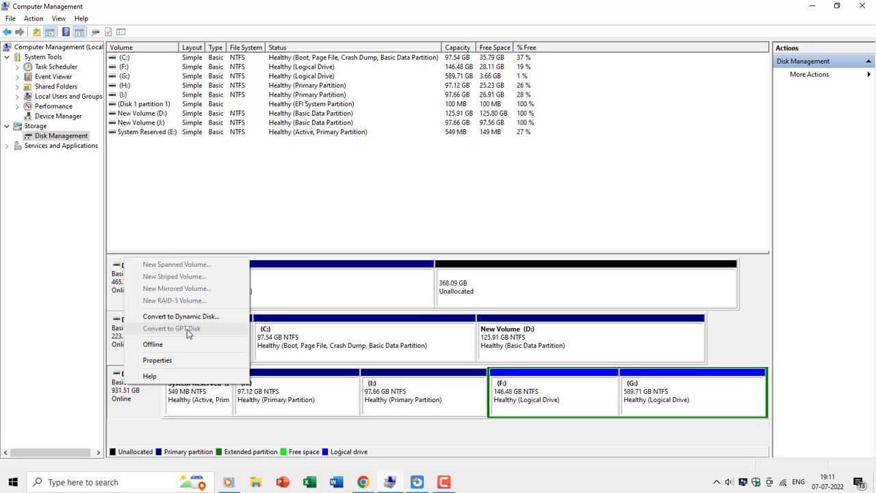
{"action": "left_click", "coordinate": [263, 406]}
{"action": "left_click", "coordinate": [392, 405]}
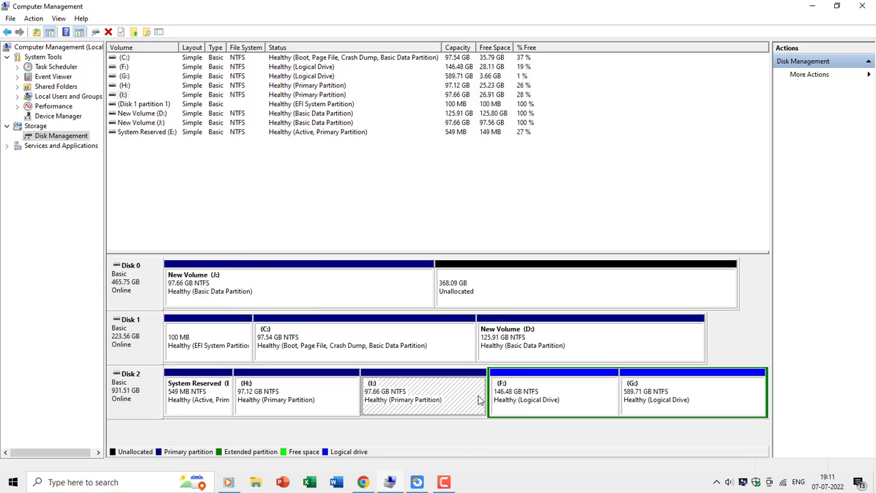
{"action": "left_click", "coordinate": [498, 400]}
{"action": "left_click", "coordinate": [626, 395]}
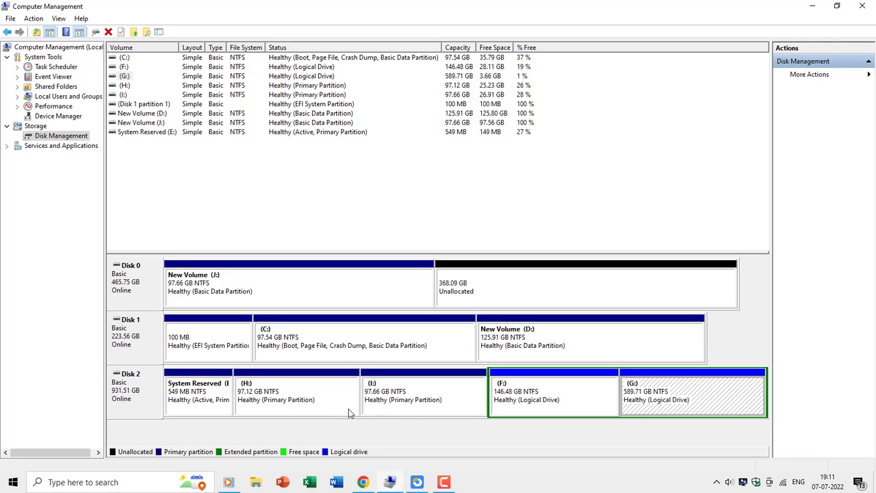
{"action": "right_click", "coordinate": [119, 284]}
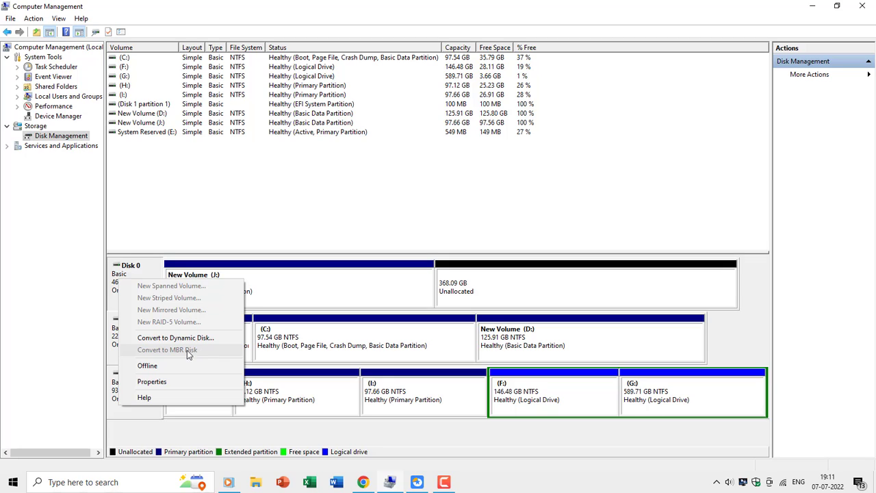
{"action": "right_click", "coordinate": [113, 324]}
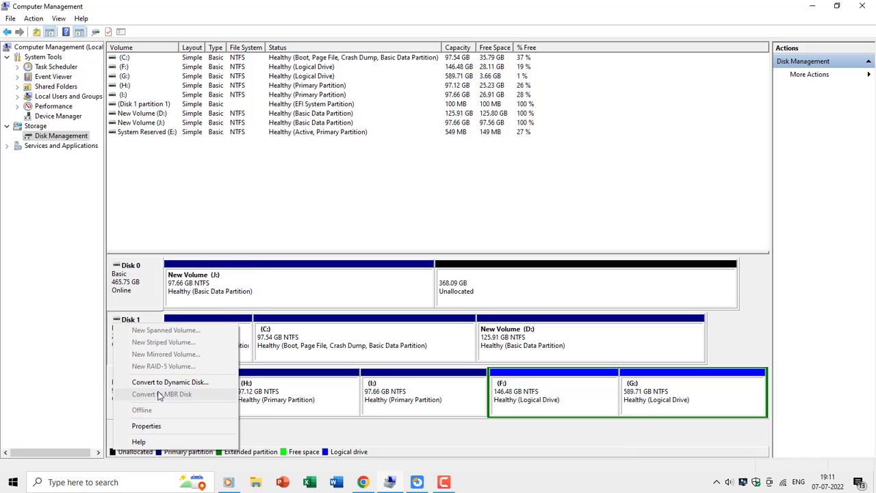
{"action": "left_click", "coordinate": [129, 286]}
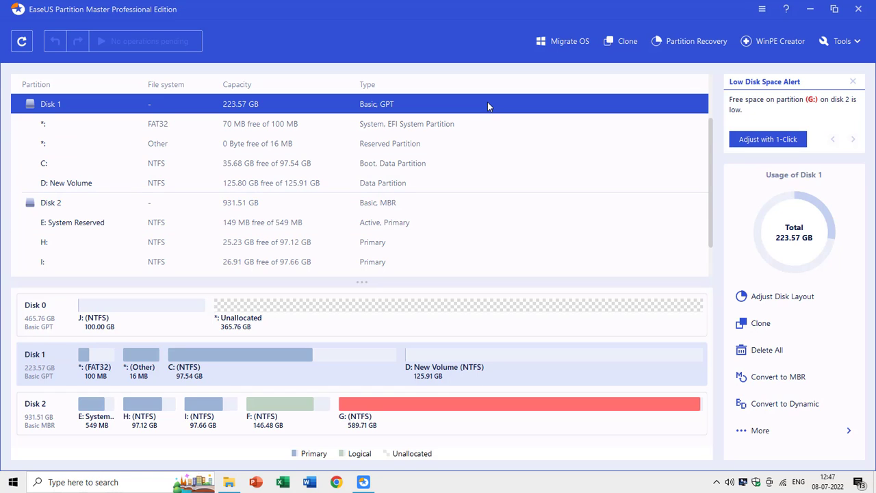
- Check Disk 1's action menu, then scroll down and open Disk 2's actions, including Convert to GPT
{"action": "right_click", "coordinate": [43, 111]}
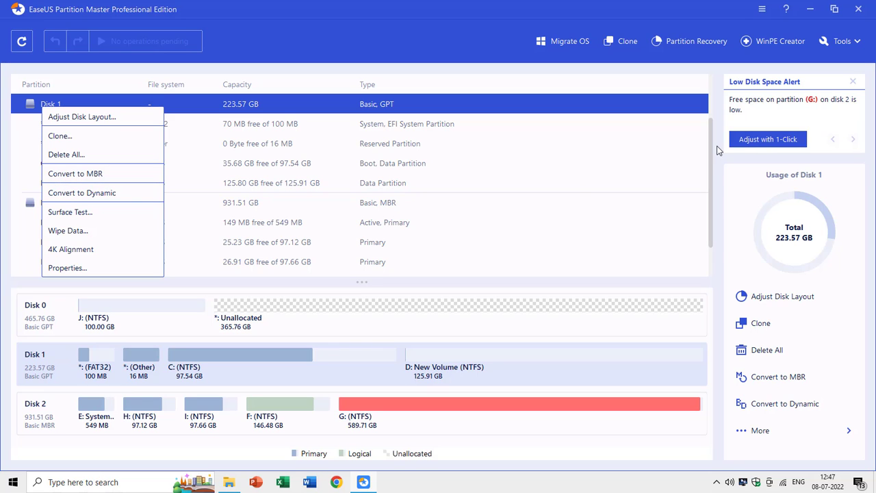
{"action": "left_click_drag", "start_coordinate": [709, 140], "coordinate": [709, 169]}
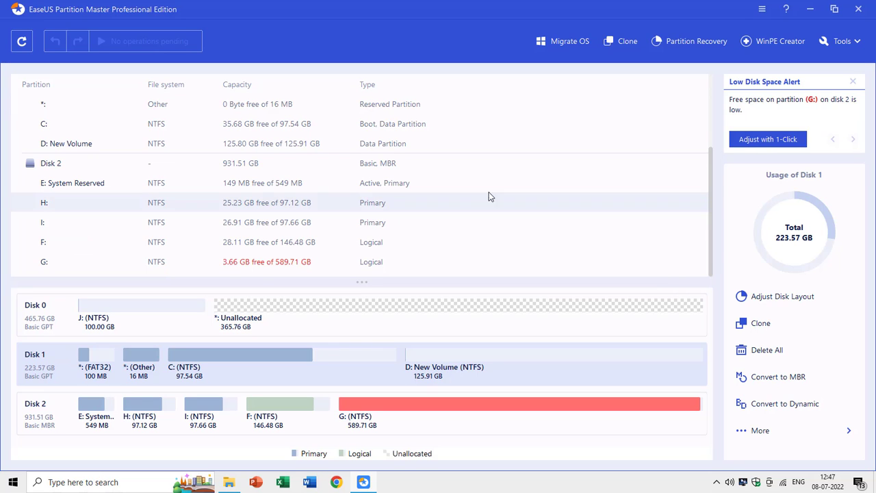
{"action": "right_click", "coordinate": [44, 165]}
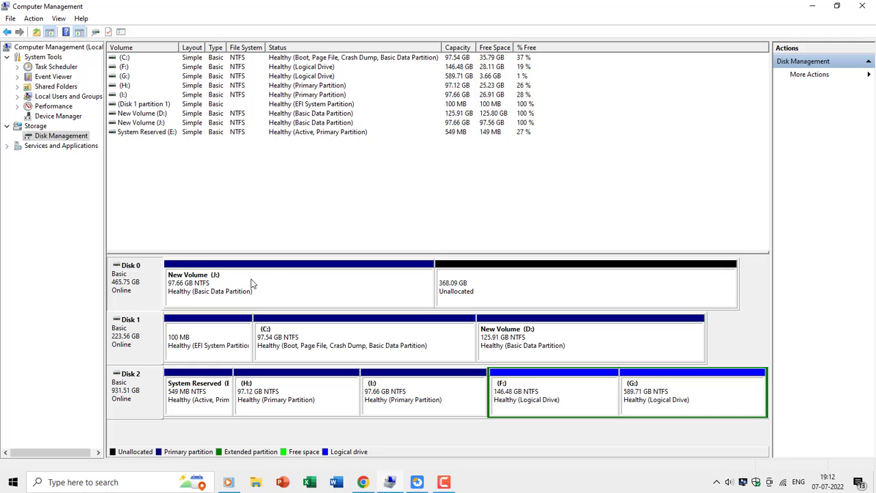
- Open New Volume (J:) on Disk 0 to view its contents, then close it
{"action": "left_click", "coordinate": [248, 281]}
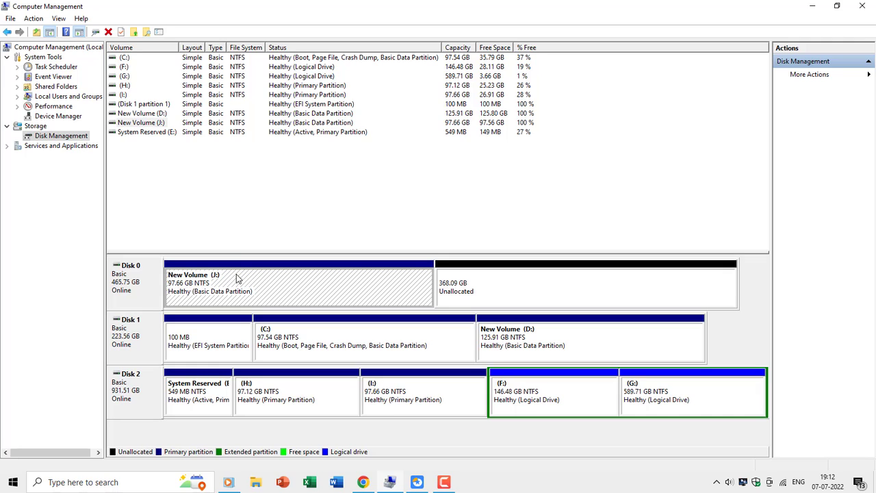
{"action": "right_click", "coordinate": [326, 282]}
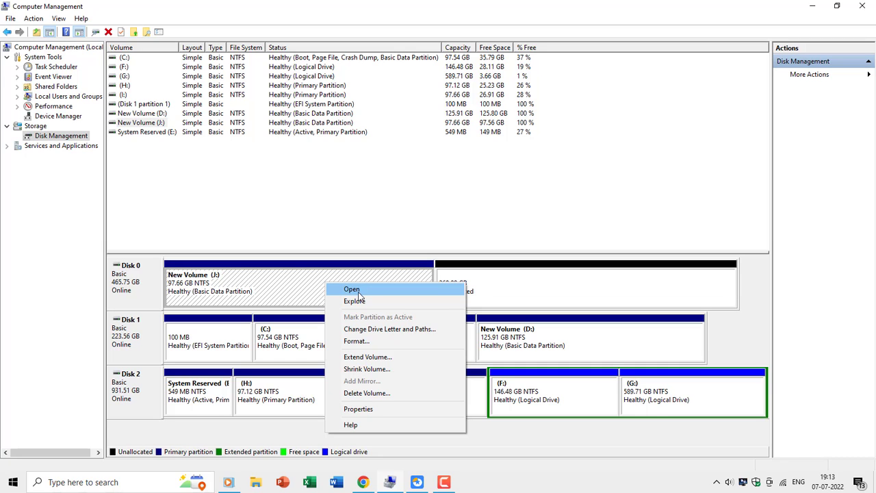
{"action": "left_click", "coordinate": [357, 292]}
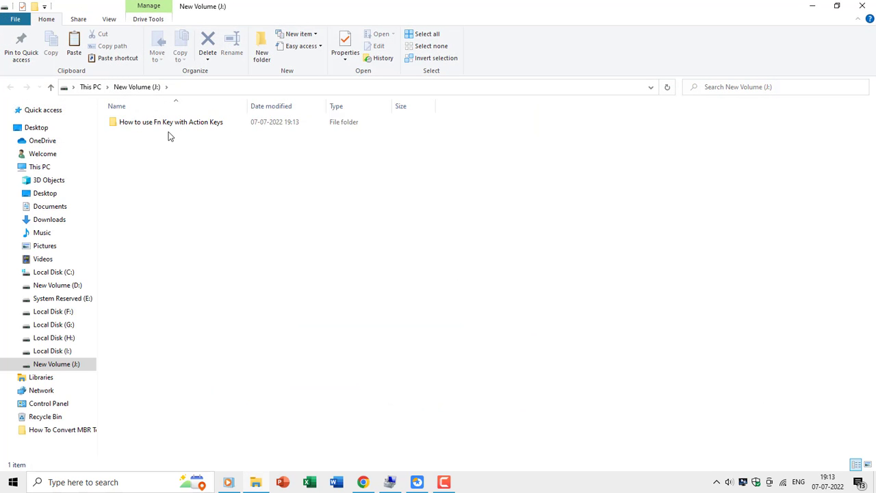
{"action": "left_click", "coordinate": [862, 8]}
- Delete the J: volume, leaving Disk 0 fully unallocated at 465.75 GB
{"action": "left_click", "coordinate": [472, 276]}
{"action": "right_click", "coordinate": [278, 270]}
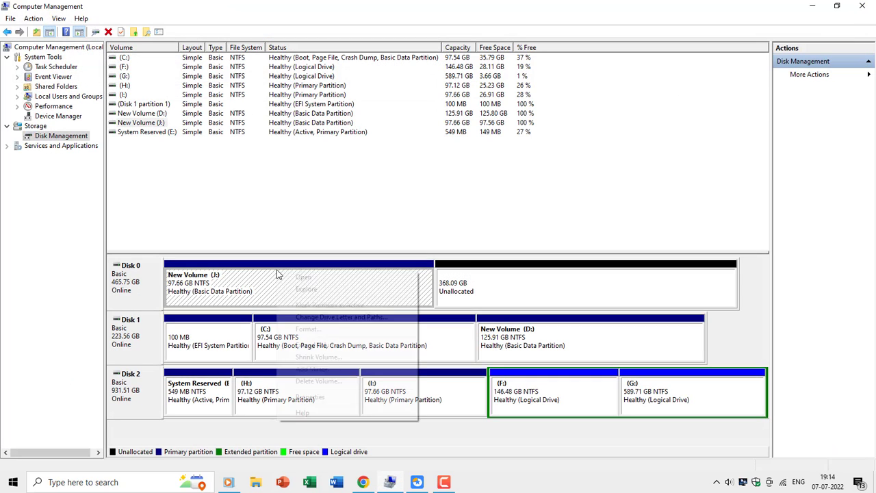
{"action": "left_click", "coordinate": [319, 380]}
{"action": "left_click", "coordinate": [482, 278]}
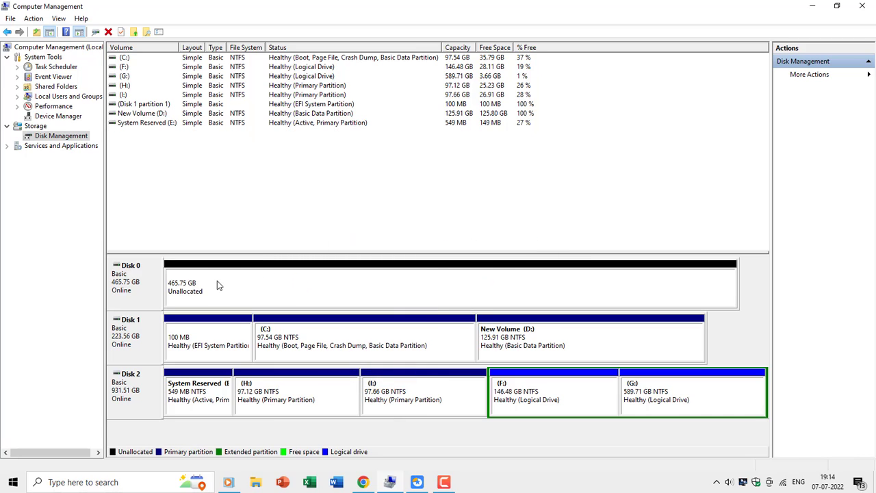
- Convert the empty 465.75 GB Disk 0 to MBR, back to GPT, and recheck its conversion option
{"action": "right_click", "coordinate": [119, 277]}
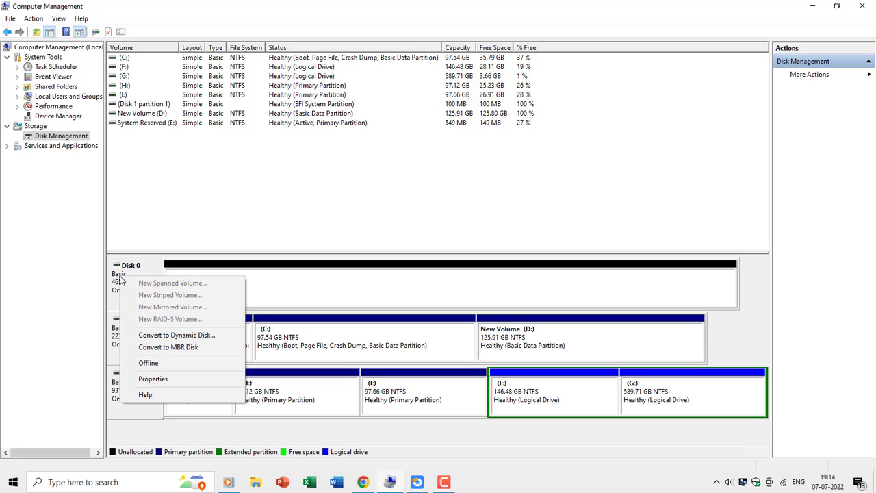
{"action": "left_click", "coordinate": [156, 348]}
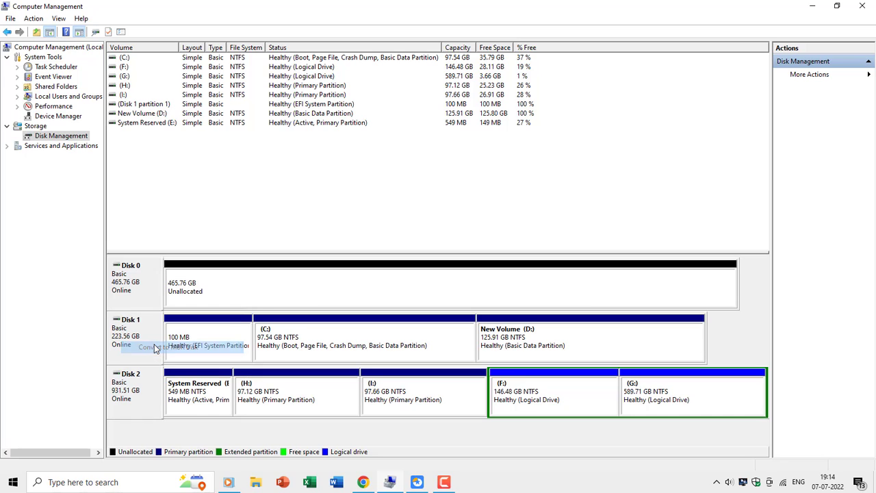
{"action": "right_click", "coordinate": [138, 280]}
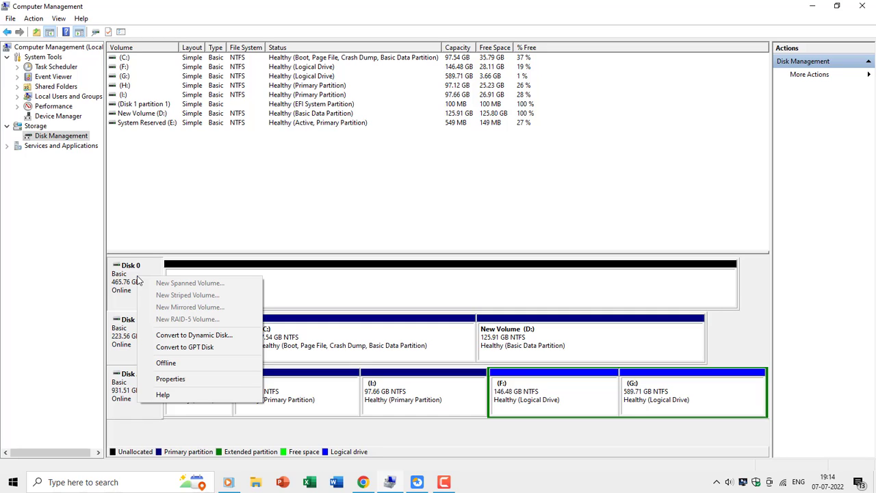
{"action": "left_click", "coordinate": [181, 347]}
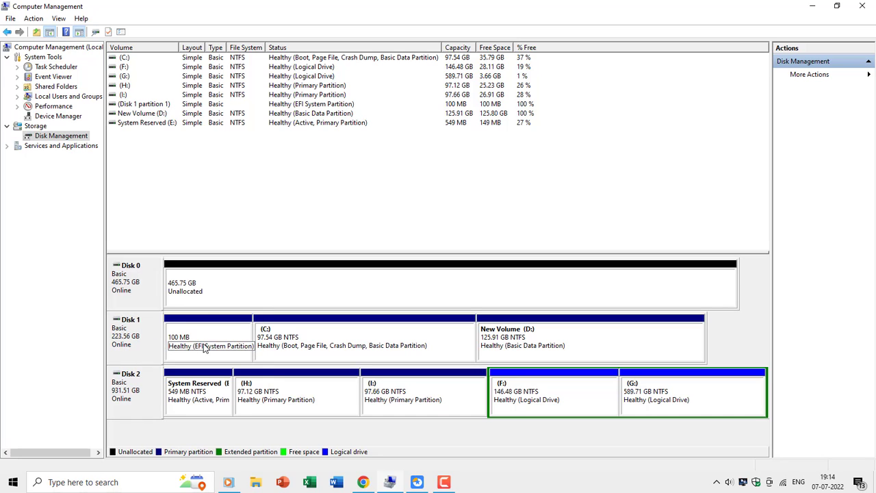
{"action": "right_click", "coordinate": [139, 276]}
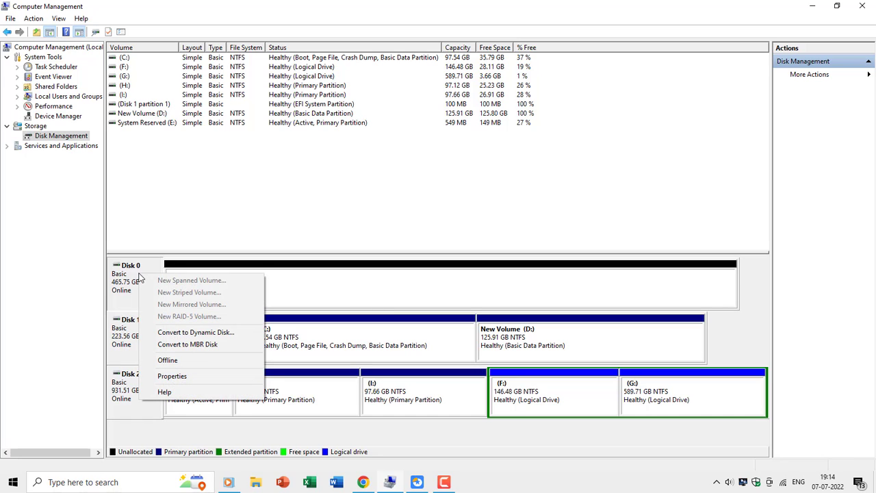
- Create a 100000 MB NTFS simple volume with the default letter on Disk 0's unallocated space, then switch to EaseUS
{"action": "right_click", "coordinate": [296, 271]}
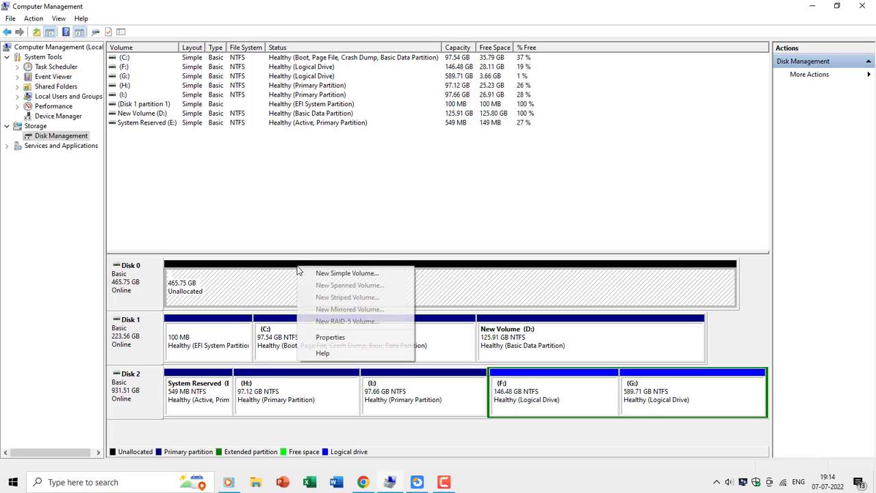
{"action": "left_click", "coordinate": [324, 274]}
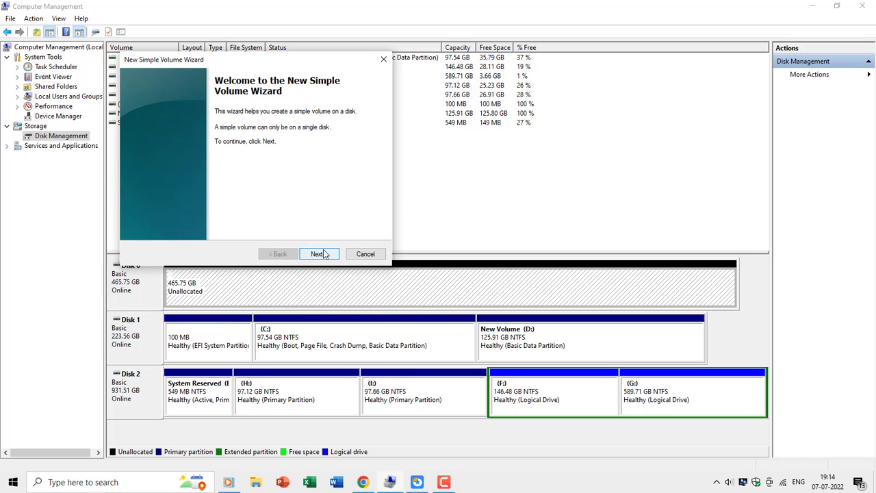
{"action": "left_click", "coordinate": [323, 254]}
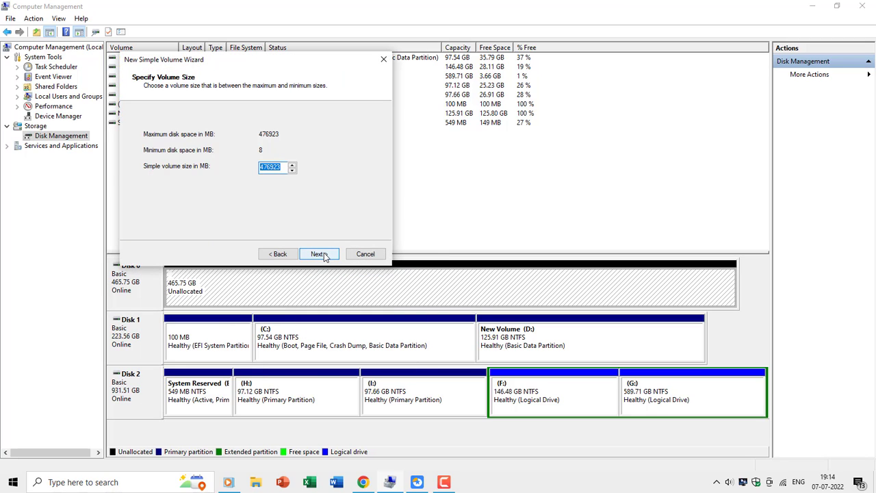
{"action": "type", "text": "100000"}
{"action": "left_click", "coordinate": [319, 254]}
{"action": "left_click", "coordinate": [319, 254]}
{"action": "left_click", "coordinate": [319, 254]}
{"action": "left_click", "coordinate": [319, 254]}
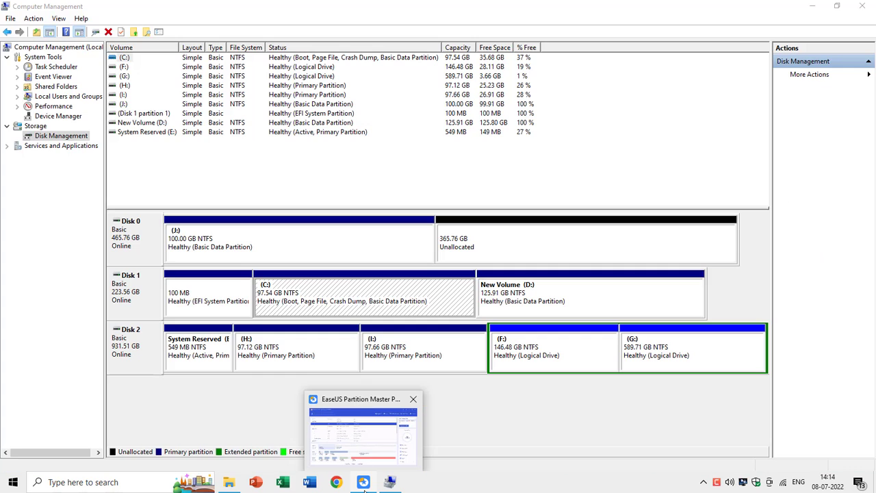
{"action": "left_click", "coordinate": [365, 484]}
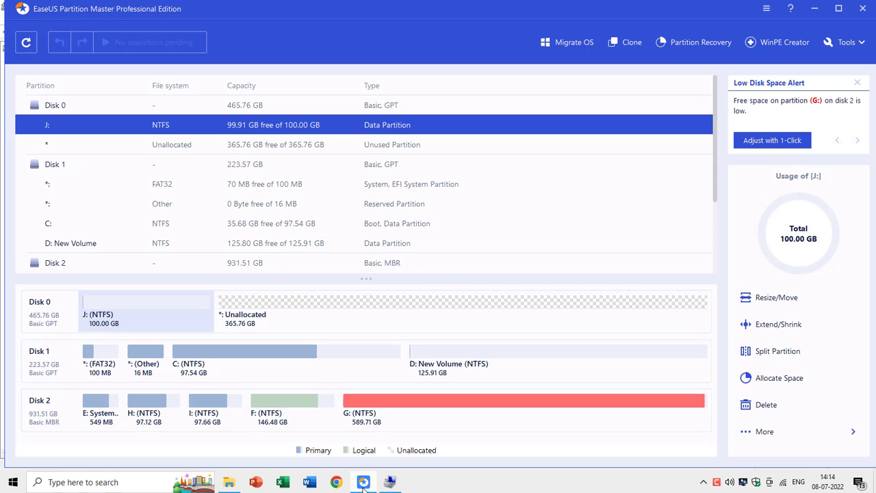
- Confirm Disk 0 now offers Convert to MBR, inspect Disk 2's menu, select J:, and minimise EaseUS
{"action": "right_click", "coordinate": [57, 109]}
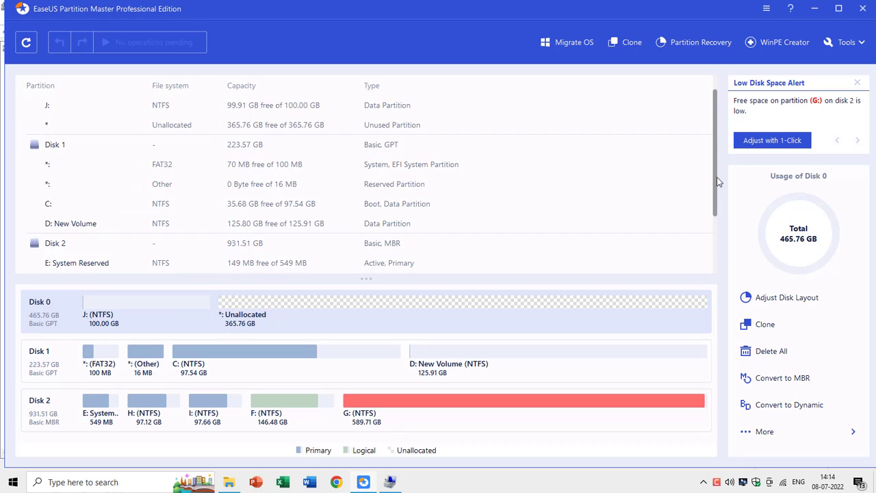
{"action": "left_click_drag", "start_coordinate": [717, 182], "coordinate": [715, 228]}
{"action": "right_click", "coordinate": [59, 171]}
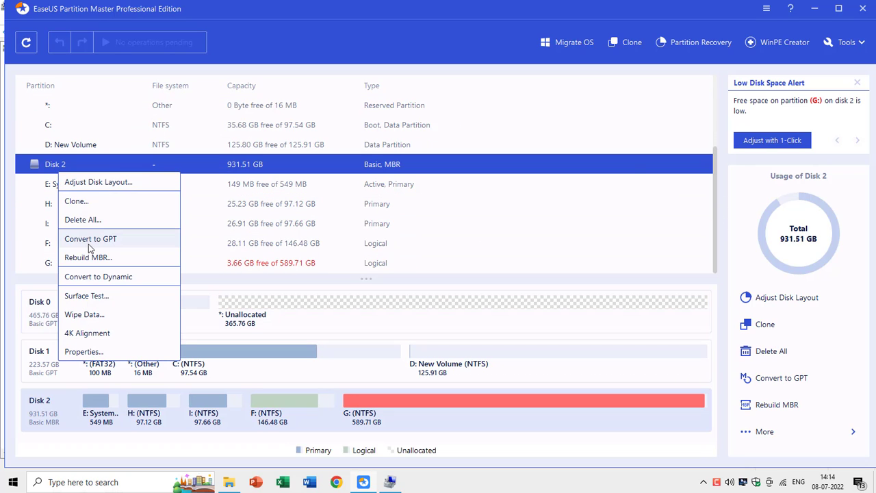
{"action": "left_click", "coordinate": [716, 94]}
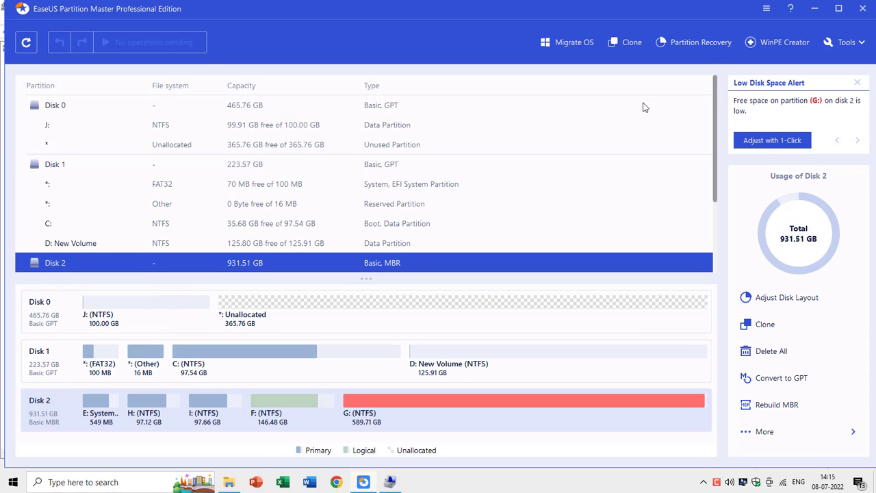
{"action": "left_click", "coordinate": [113, 120]}
{"action": "left_click", "coordinate": [814, 8]}
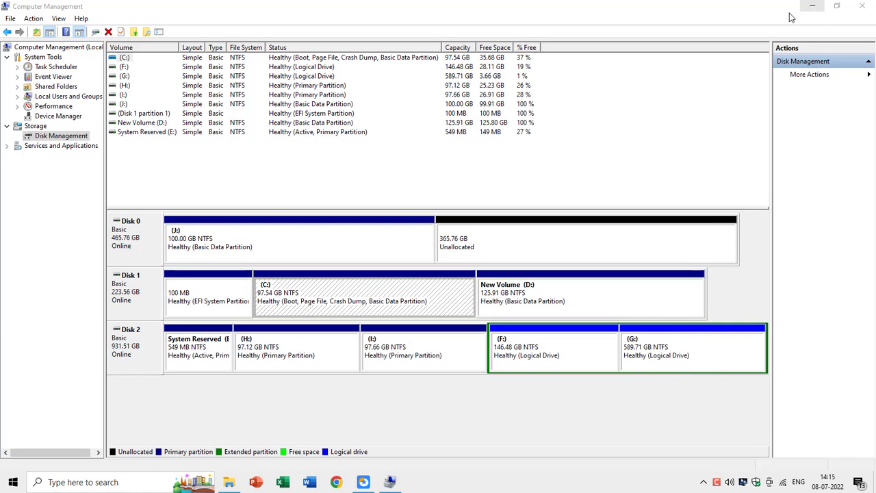
- Copy the 100000 Subscribers folder from The Teacher folder on Local Disk (F:)
{"action": "left_click", "coordinate": [814, 9]}
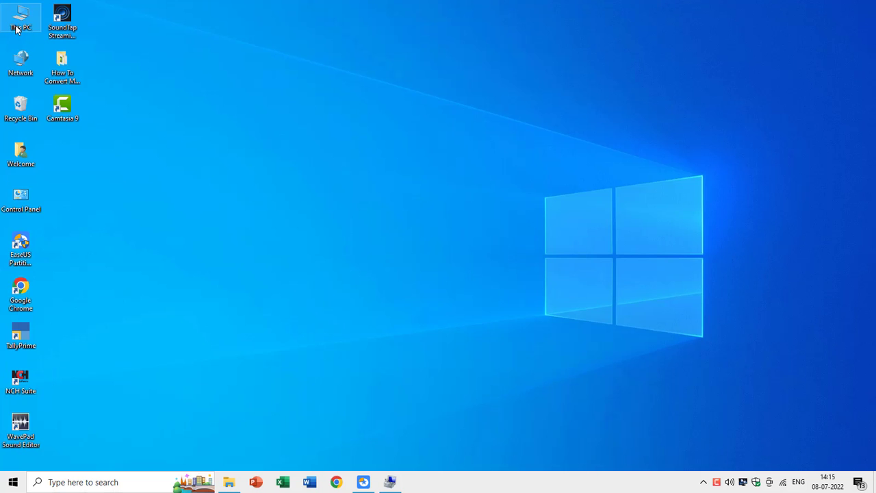
{"action": "double_click", "coordinate": [19, 20]}
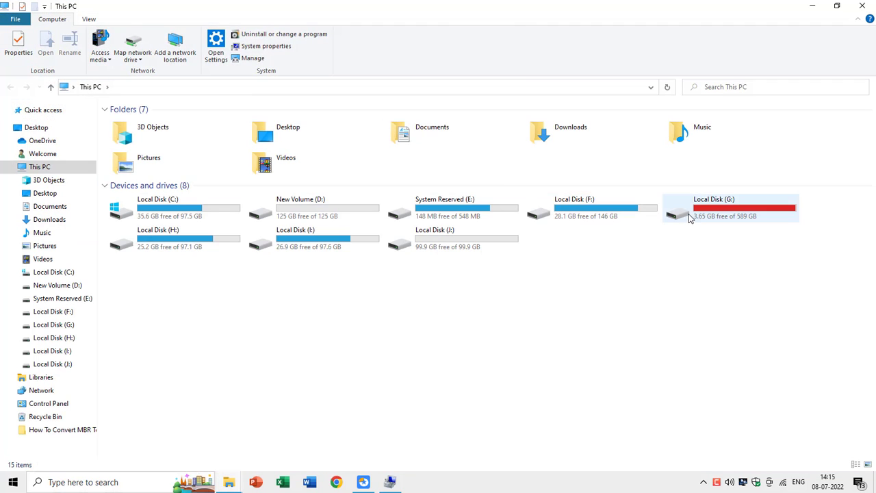
{"action": "double_click", "coordinate": [595, 213]}
{"action": "double_click", "coordinate": [145, 134]}
{"action": "left_click", "coordinate": [145, 124]}
{"action": "right_click", "coordinate": [144, 124]}
{"action": "left_click", "coordinate": [171, 263]}
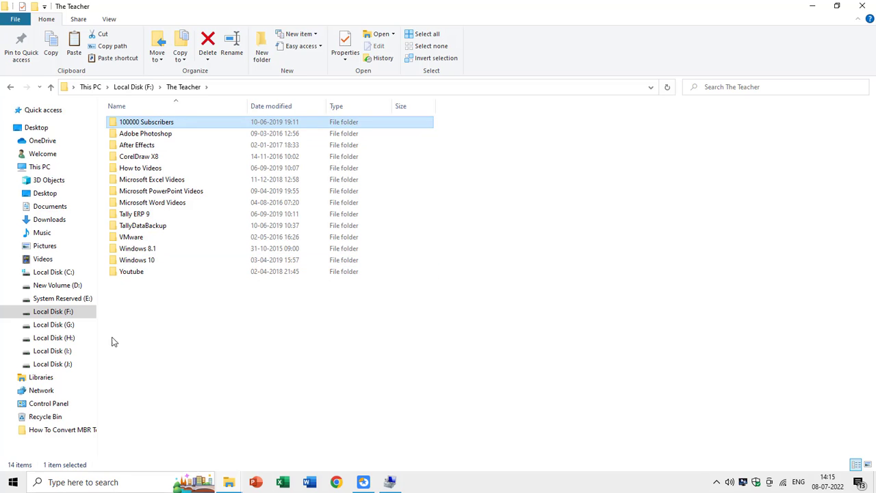
- Paste 100000 Subscribers into Local Disk (J:) and open its Unboxing Youtube Creator Award folder
{"action": "left_click", "coordinate": [53, 364]}
{"action": "right_click", "coordinate": [168, 182]}
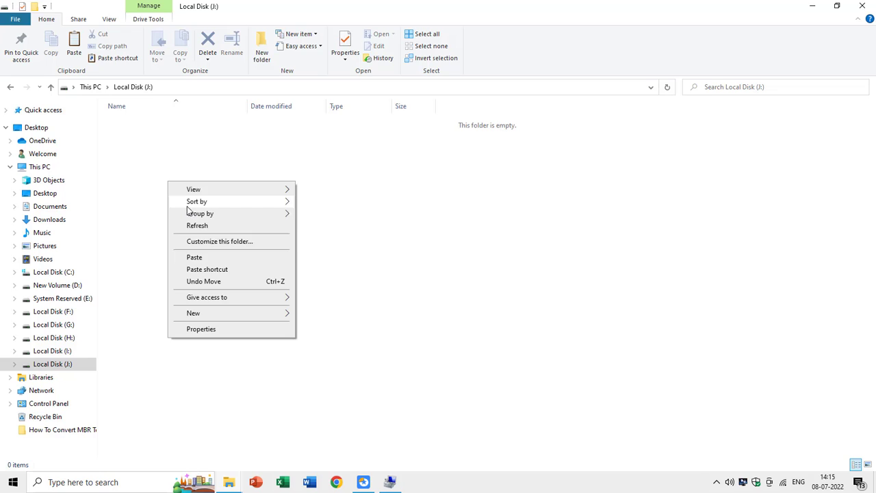
{"action": "left_click", "coordinate": [195, 258]}
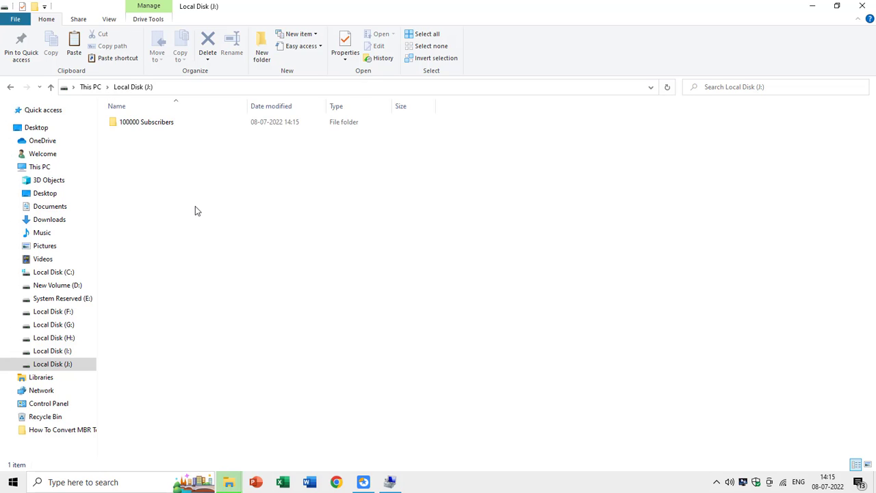
{"action": "left_click", "coordinate": [150, 130]}
{"action": "double_click", "coordinate": [149, 127]}
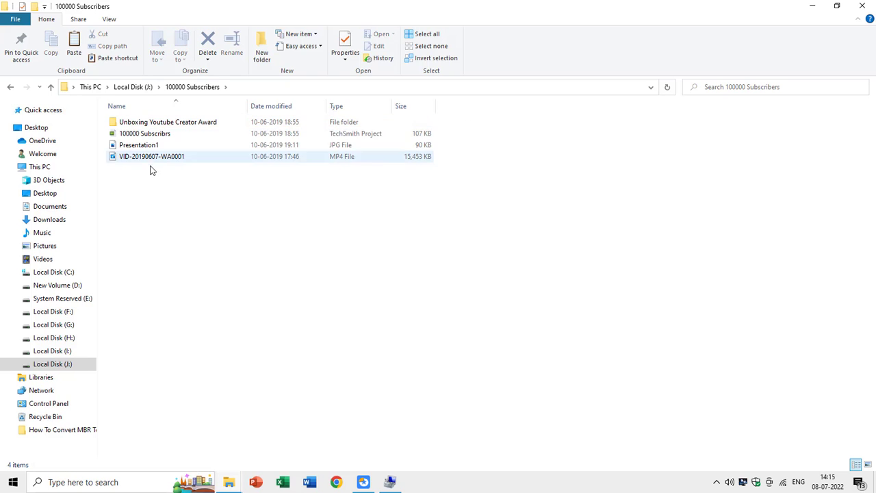
{"action": "double_click", "coordinate": [150, 125]}
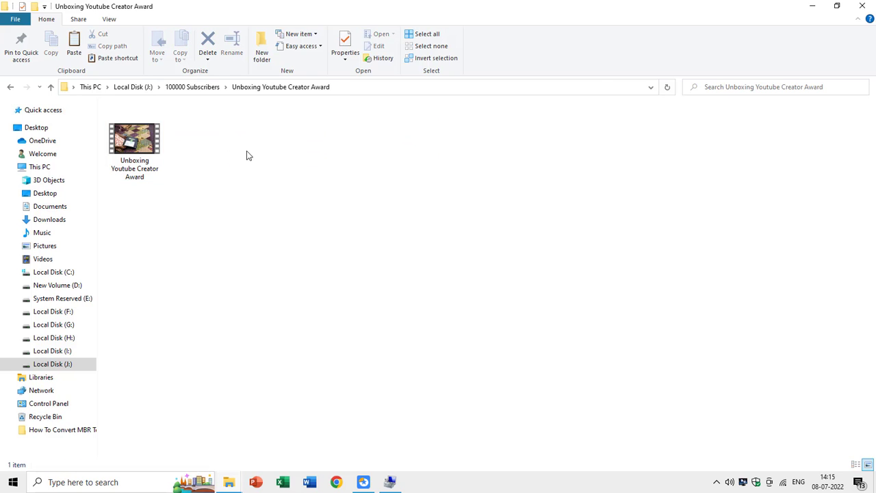
- Close the folder window and bring EaseUS Partition Master to the front
{"action": "left_click", "coordinate": [861, 6]}
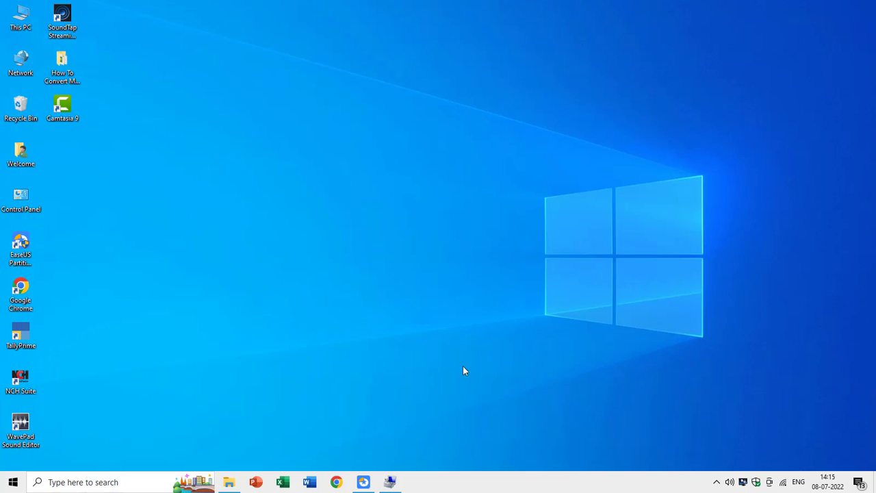
{"action": "left_click", "coordinate": [390, 482]}
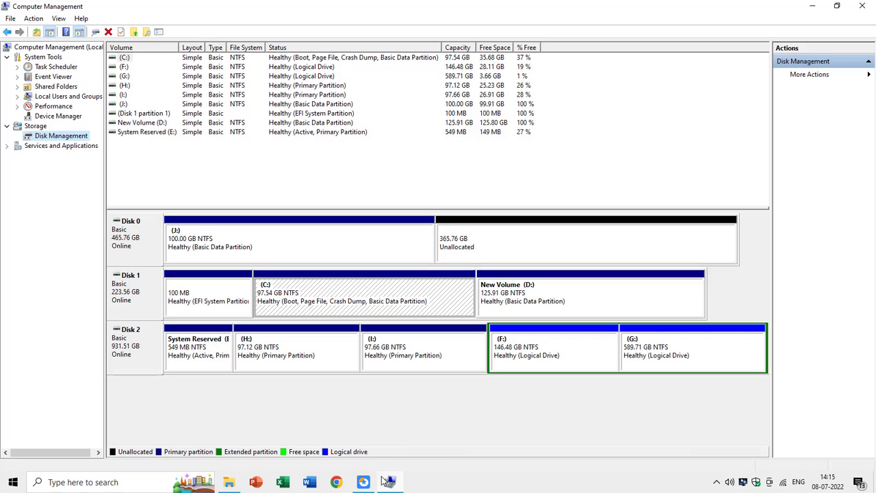
{"action": "left_click", "coordinate": [365, 483]}
- Queue and apply Convert to MBR on Disk 0, finishing once the conversion completes
{"action": "right_click", "coordinate": [62, 106]}
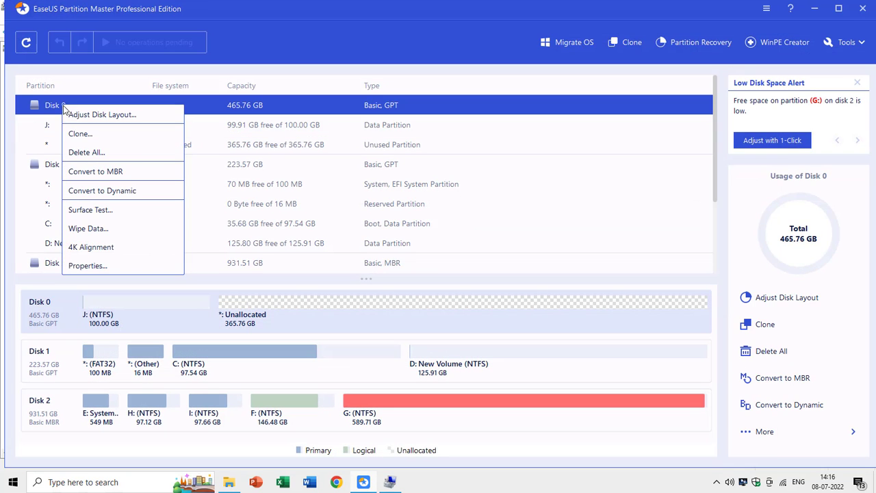
{"action": "left_click", "coordinate": [98, 172]}
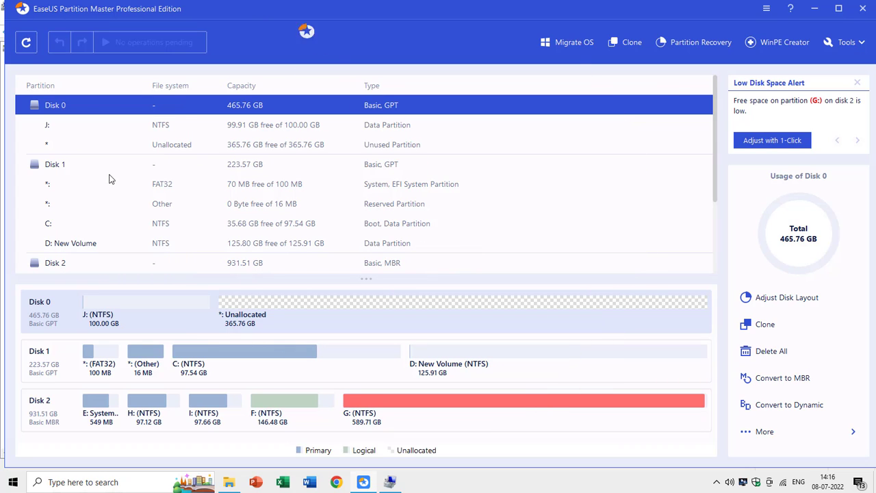
{"action": "left_click", "coordinate": [150, 43]}
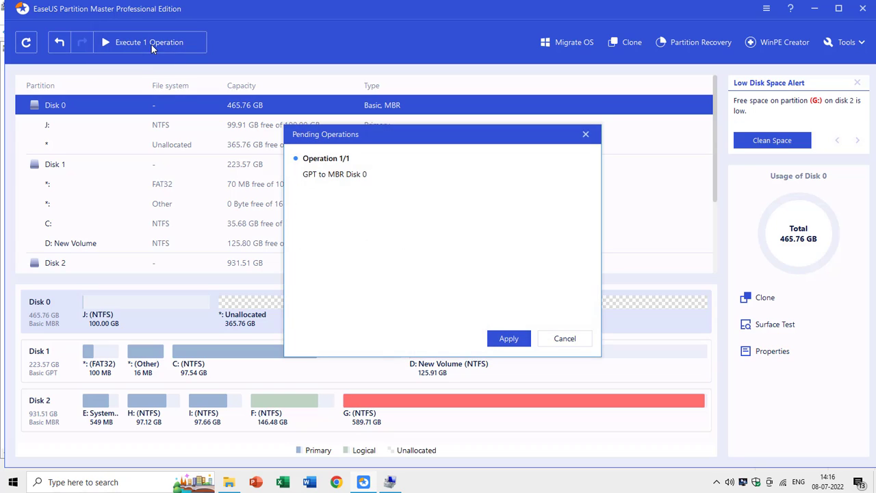
{"action": "left_click", "coordinate": [508, 342]}
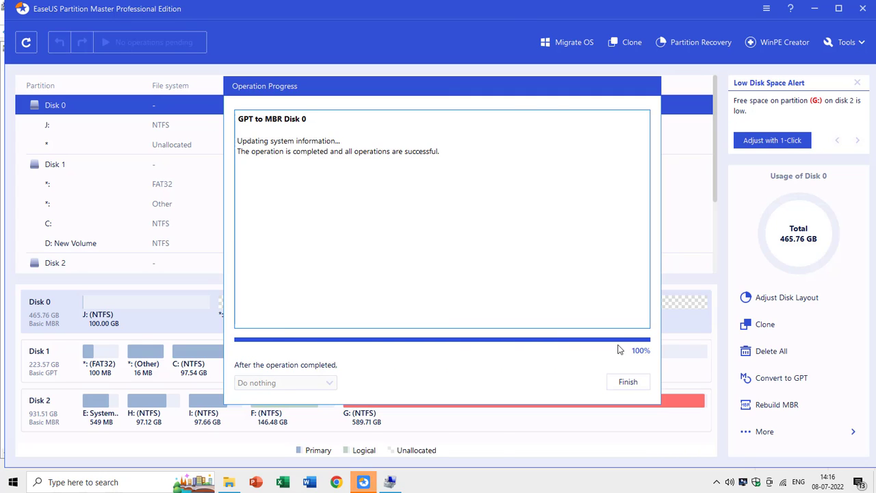
{"action": "left_click", "coordinate": [627, 383]}
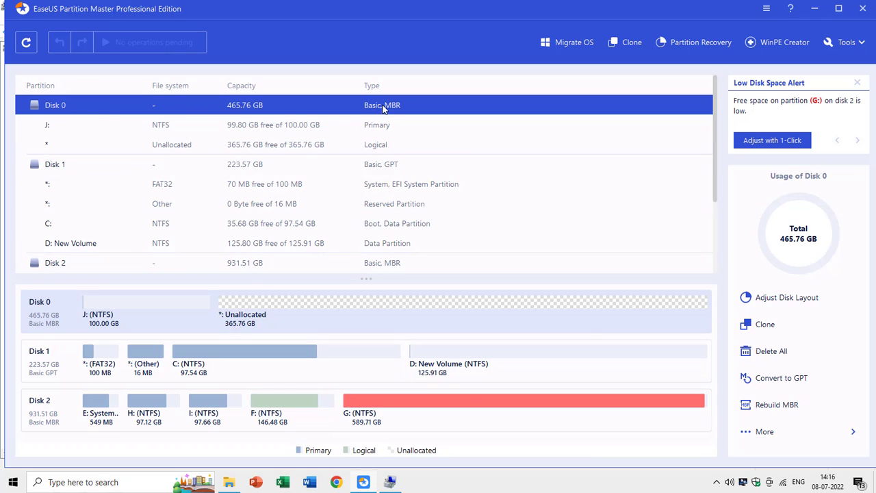
- Browse Local Disk (J:) to 100000 Subscribers > Unboxing Youtube Creator Award to check the video
{"action": "left_click", "coordinate": [228, 484]}
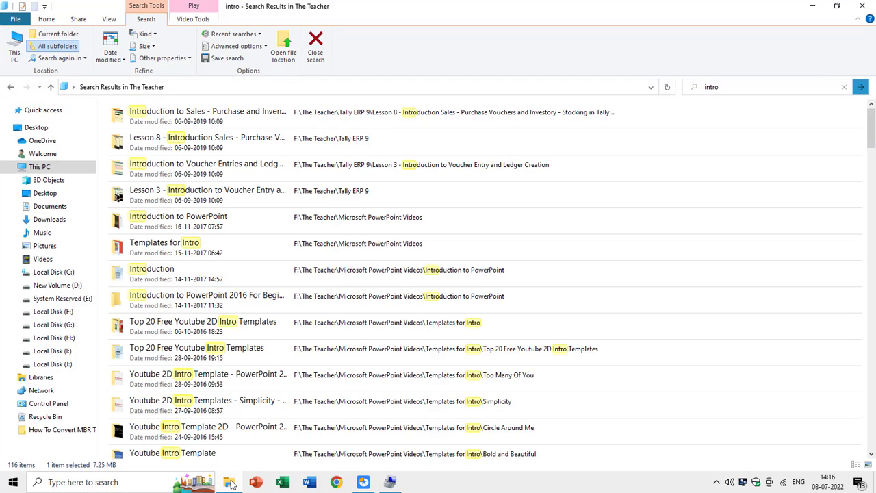
{"action": "left_click", "coordinate": [52, 363]}
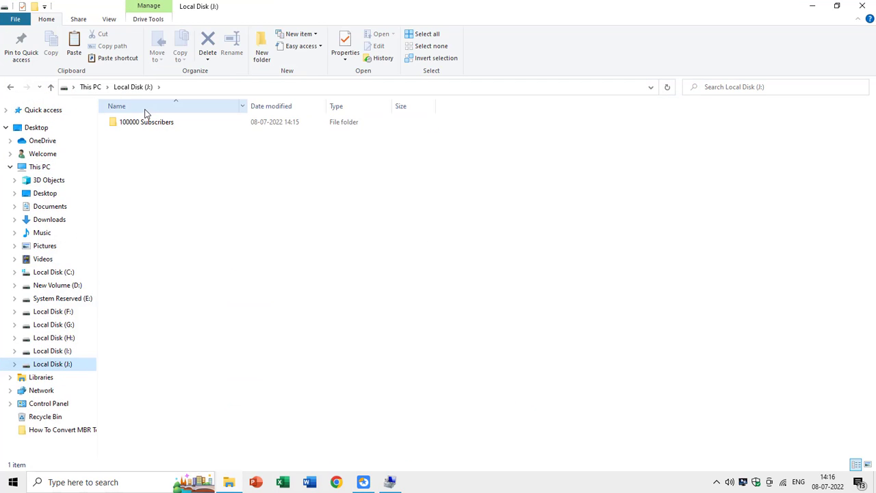
{"action": "double_click", "coordinate": [142, 122]}
{"action": "double_click", "coordinate": [142, 122]}
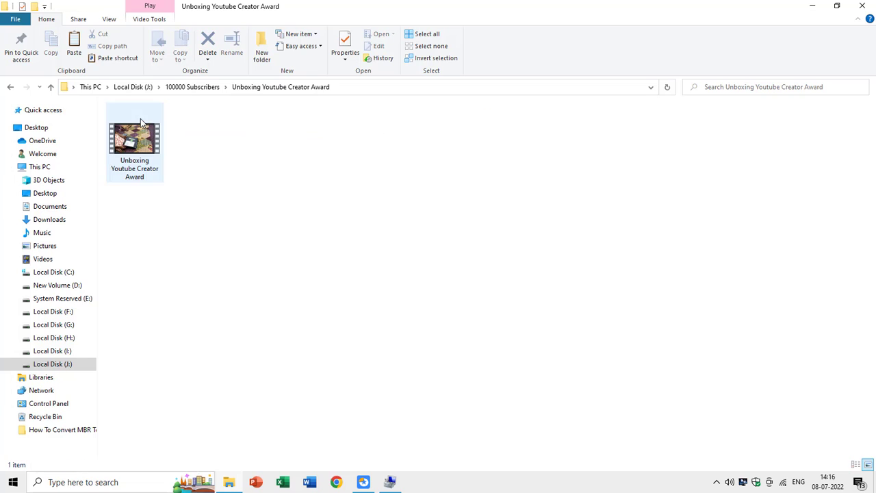
- Close Explorer, then queue and apply Convert to GPT on Disk 0 until finished
{"action": "left_click", "coordinate": [862, 5]}
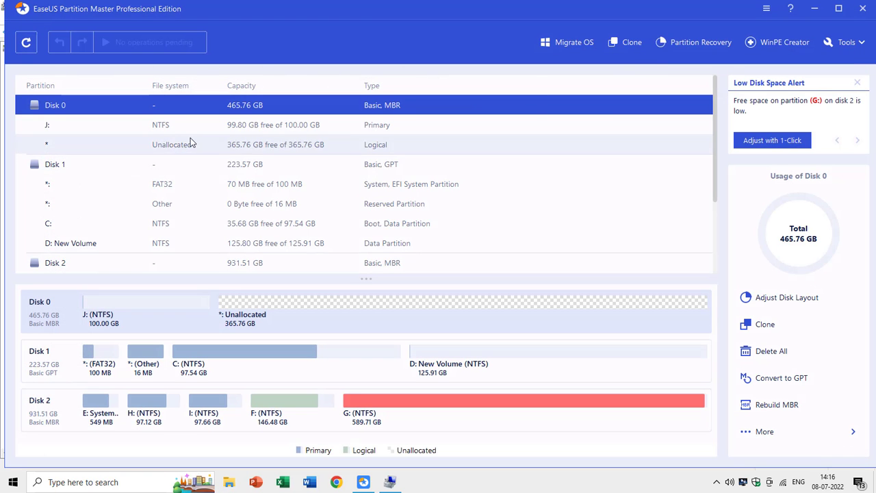
{"action": "right_click", "coordinate": [56, 111]}
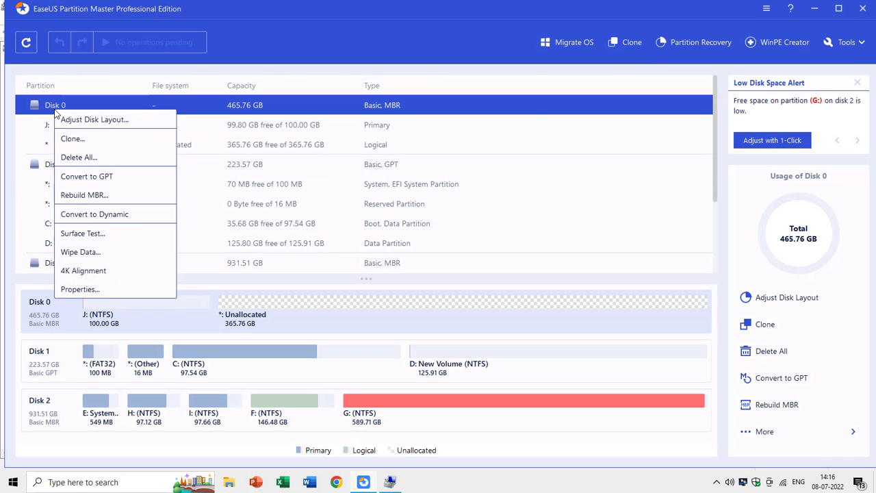
{"action": "left_click", "coordinate": [84, 176]}
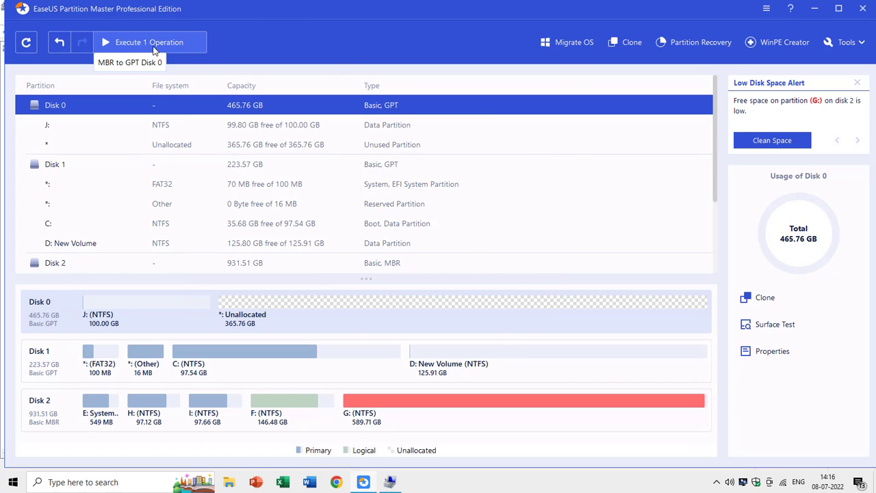
{"action": "left_click", "coordinate": [152, 45]}
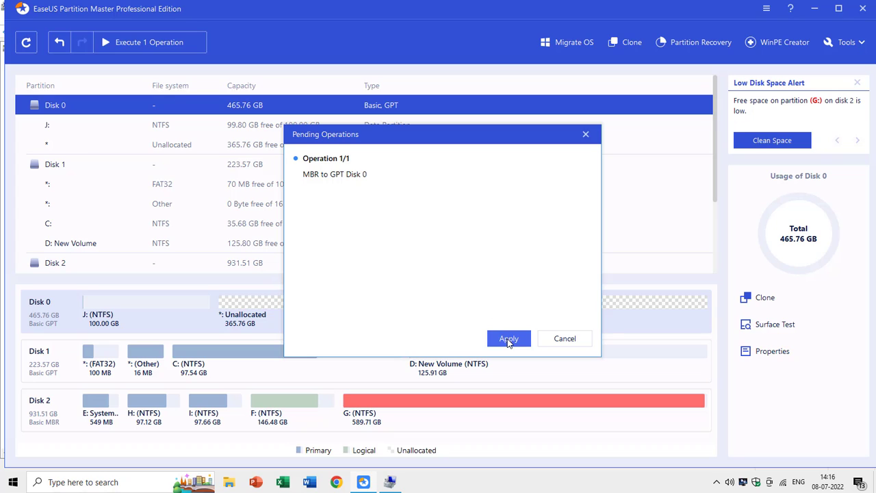
{"action": "left_click", "coordinate": [509, 339]}
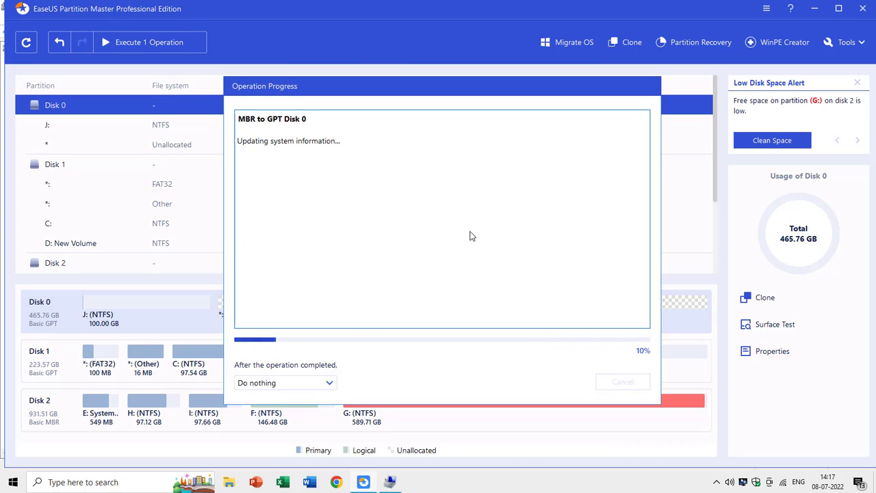
{"action": "left_click", "coordinate": [623, 382]}
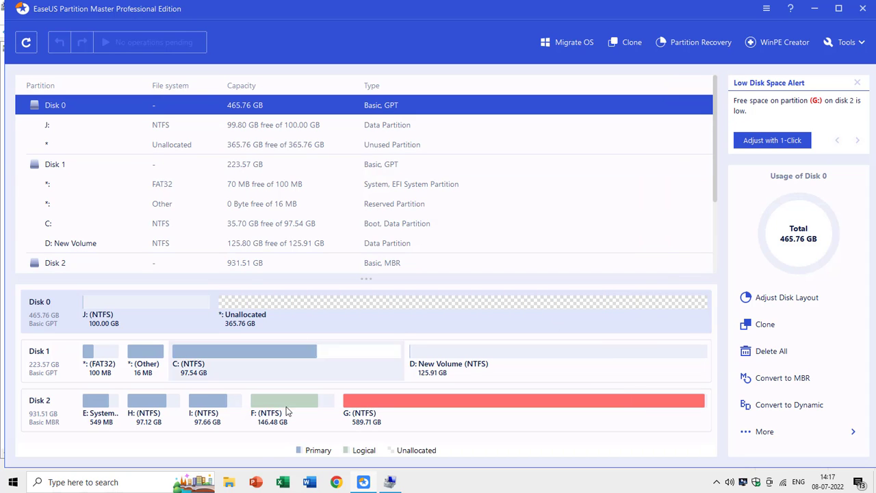
- Open J: > 100000 Subscribers > Unboxing Youtube Creator Award to check the video, then close Explorer
{"action": "left_click", "coordinate": [230, 482]}
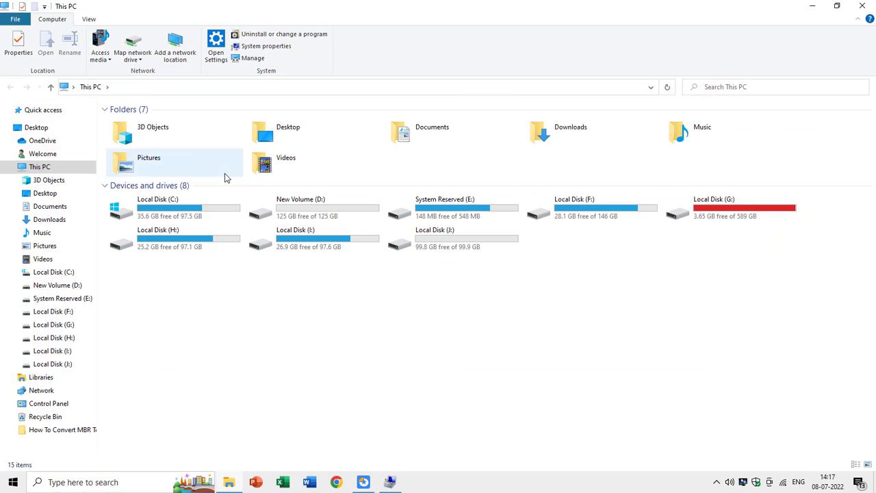
{"action": "double_click", "coordinate": [435, 240]}
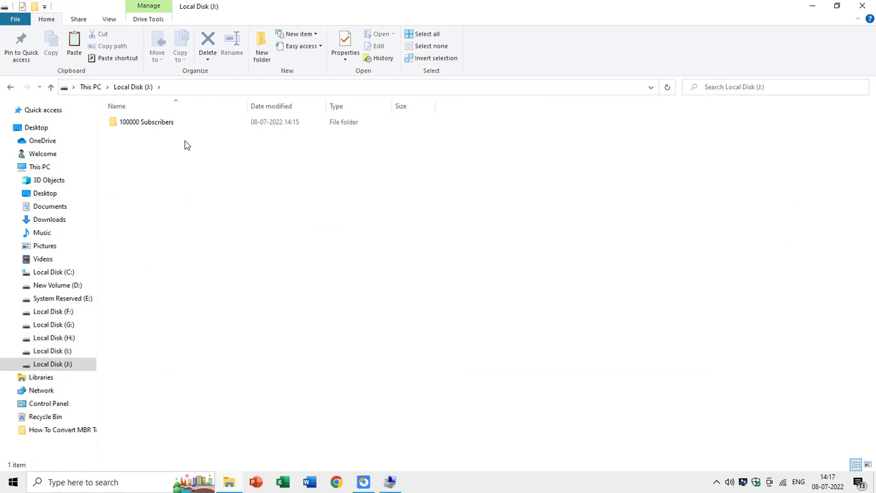
{"action": "double_click", "coordinate": [164, 124]}
{"action": "double_click", "coordinate": [169, 124]}
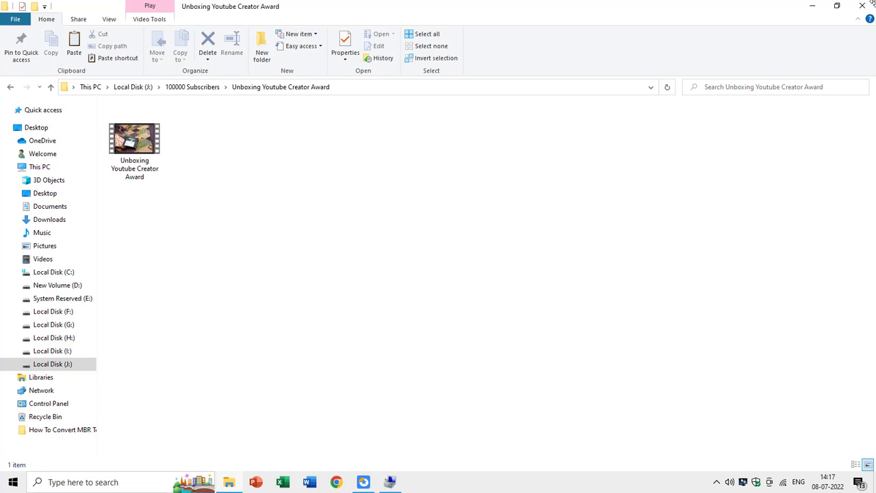
{"action": "left_click", "coordinate": [811, 6]}
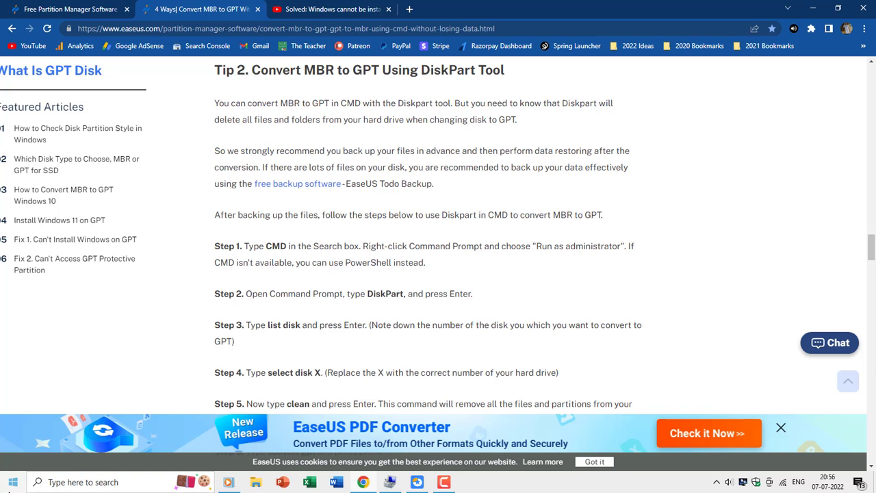
- Search for Command Prompt and run it as administrator
{"action": "left_click", "coordinate": [13, 482]}
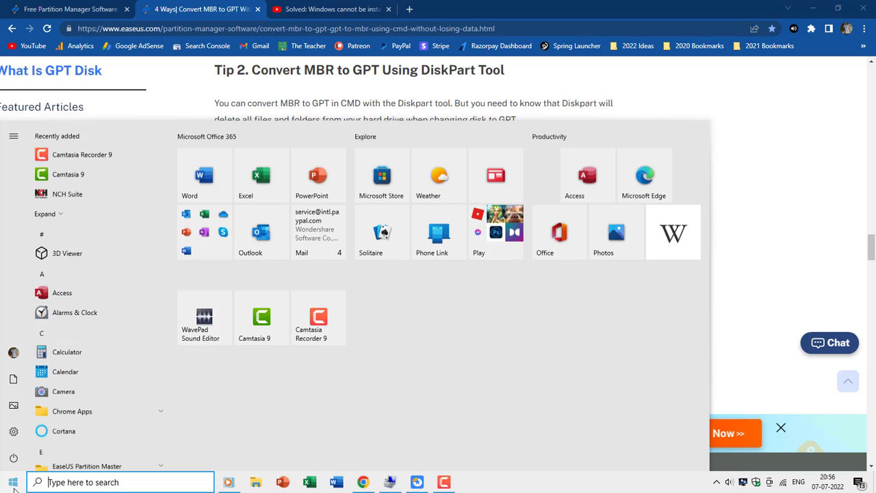
{"action": "type", "text": "comma"}
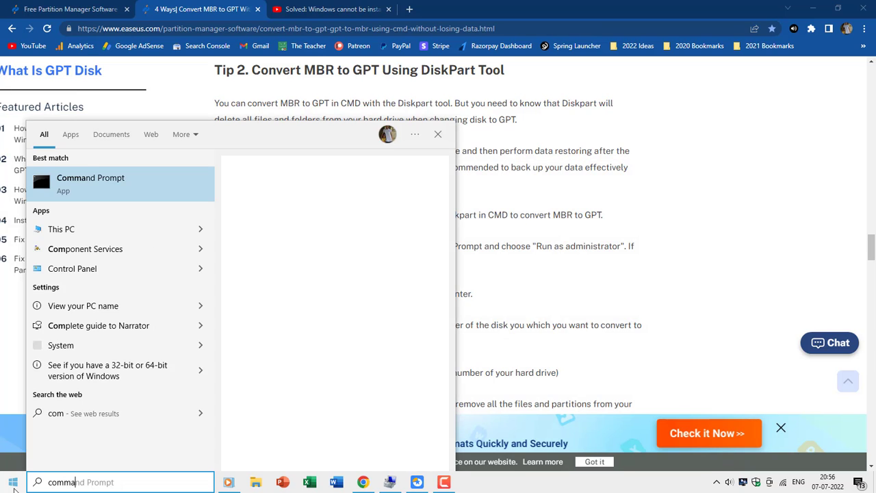
{"action": "type", "text": "nd prompt"}
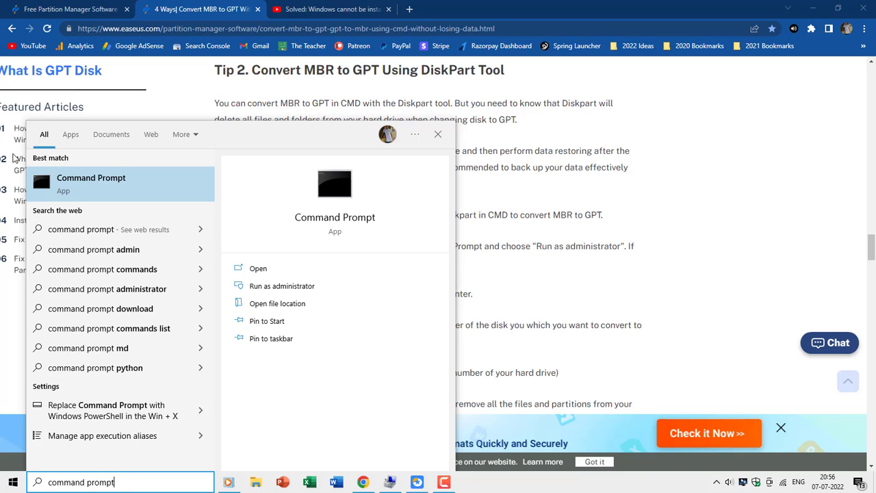
{"action": "right_click", "coordinate": [84, 178]}
{"action": "left_click", "coordinate": [297, 237]}
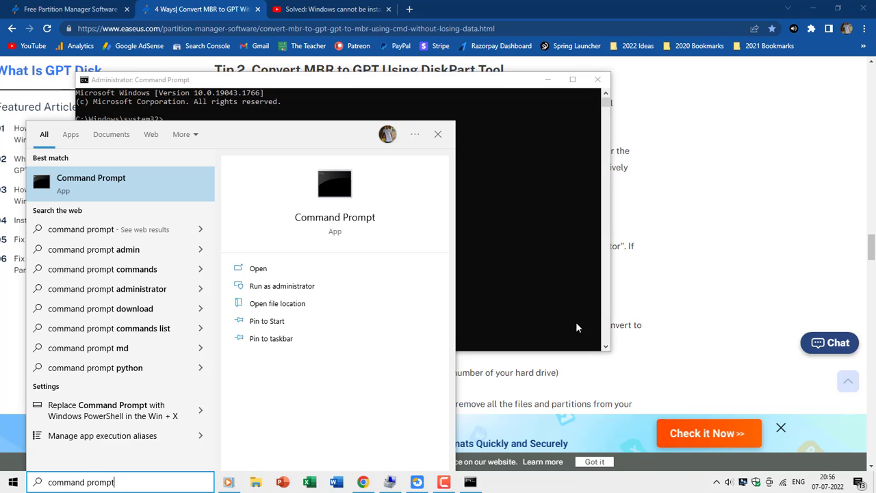
{"action": "left_click", "coordinate": [548, 224]}
- Start diskpart, run 'list disk' and 'select disk 0', then type 'clean'
{"action": "type", "text": "diskpart"}
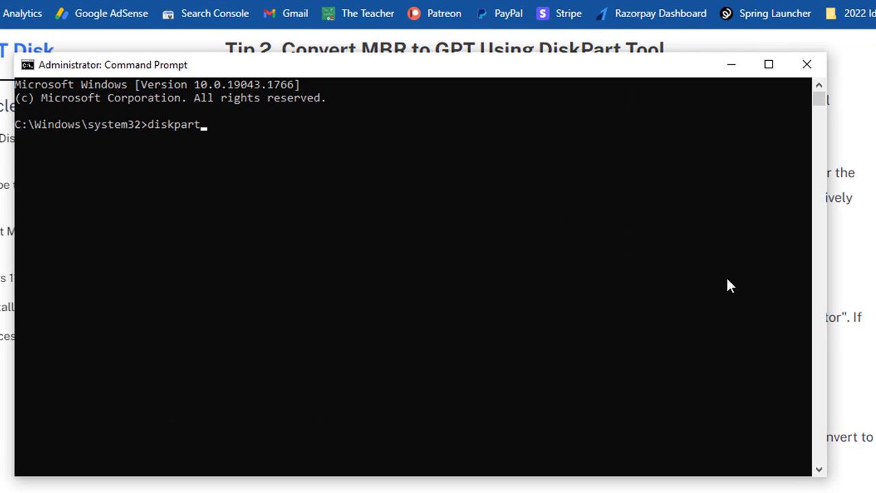
{"action": "key", "text": "Return"}
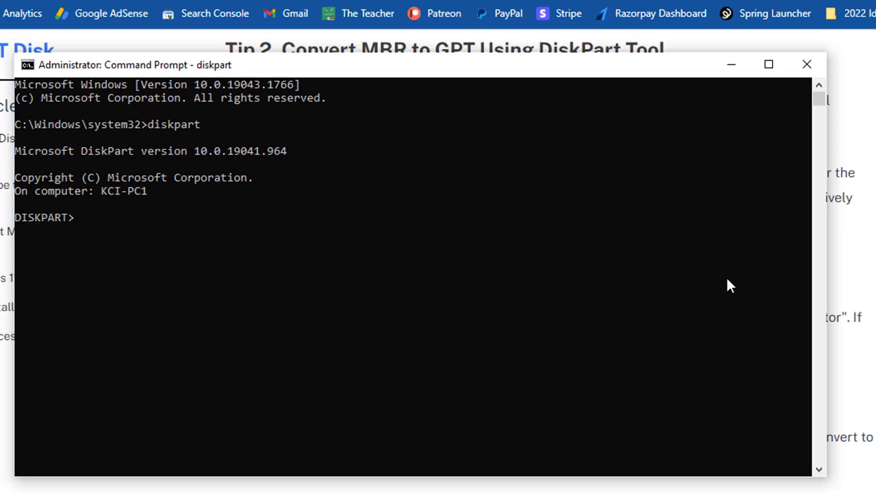
{"action": "type", "text": "list disk"}
{"action": "key", "text": "Return"}
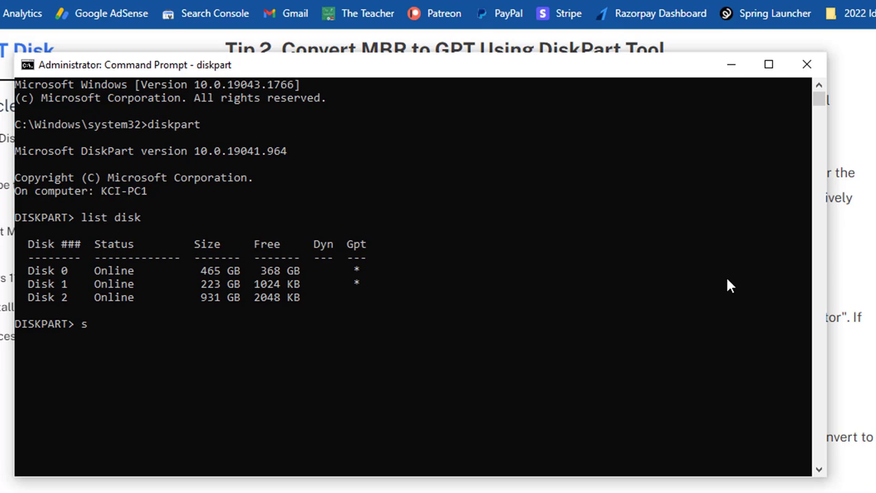
{"action": "type", "text": "elect disk 0"}
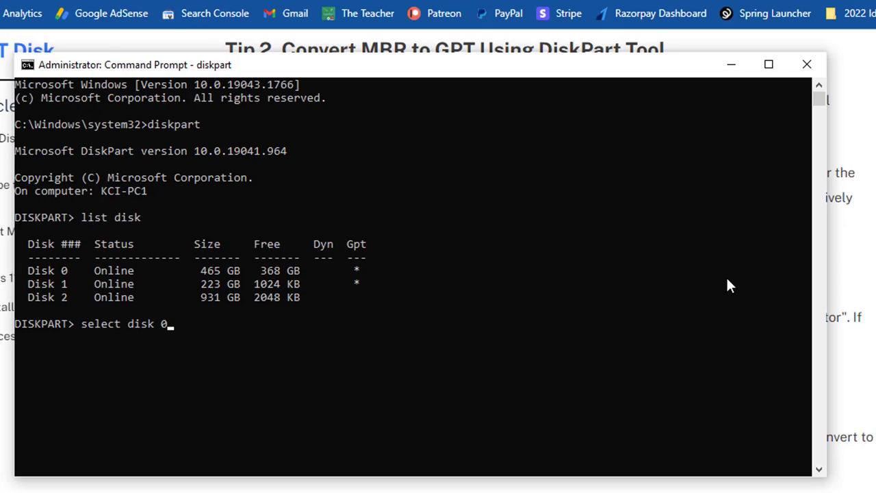
{"action": "key", "text": "Return"}
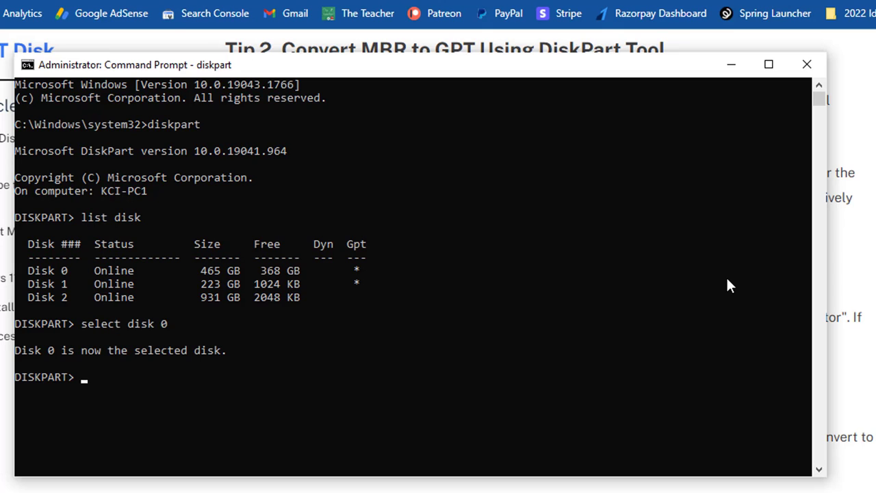
{"action": "type", "text": "clean"}
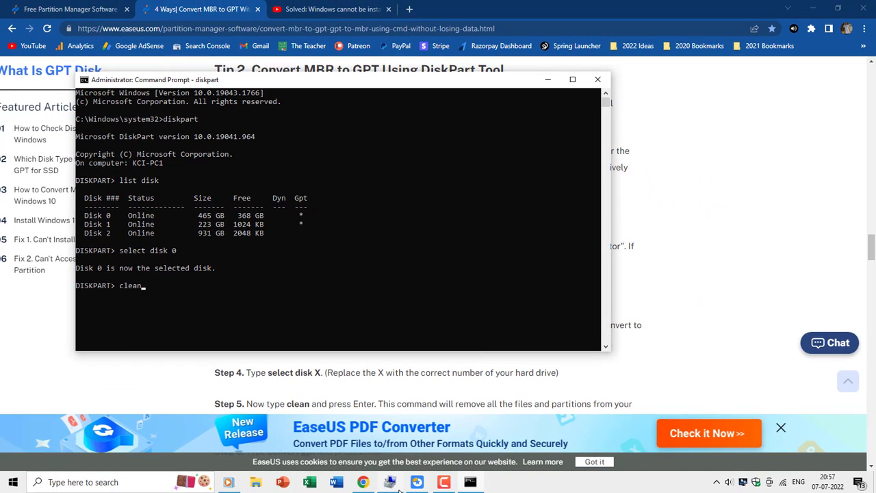
- Check New Volume (J:) on Disk 0, then run 'clean' in DiskPart to wipe Disk 0
{"action": "left_click", "coordinate": [398, 487]}
{"action": "left_click", "coordinate": [363, 307]}
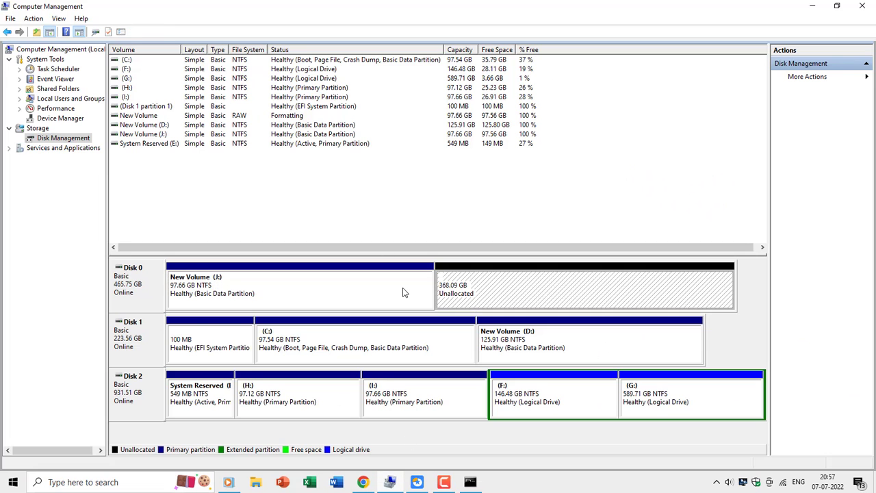
{"action": "left_click", "coordinate": [471, 482]}
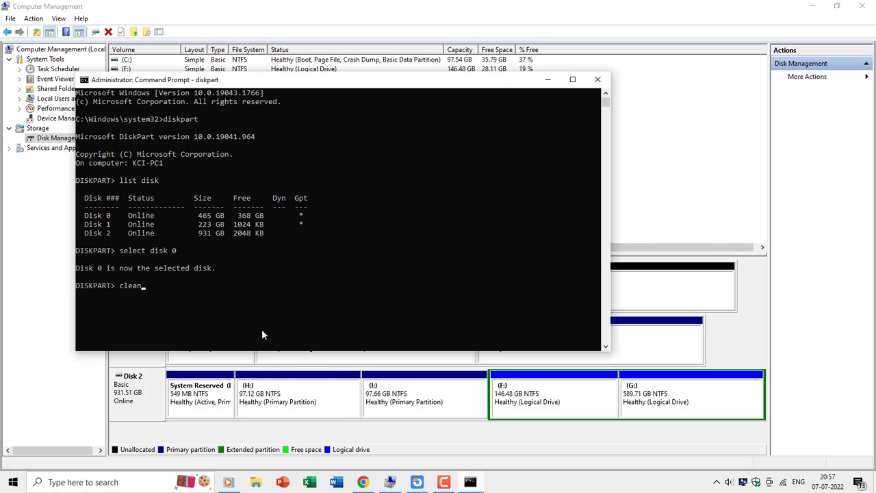
{"action": "key", "text": "Return"}
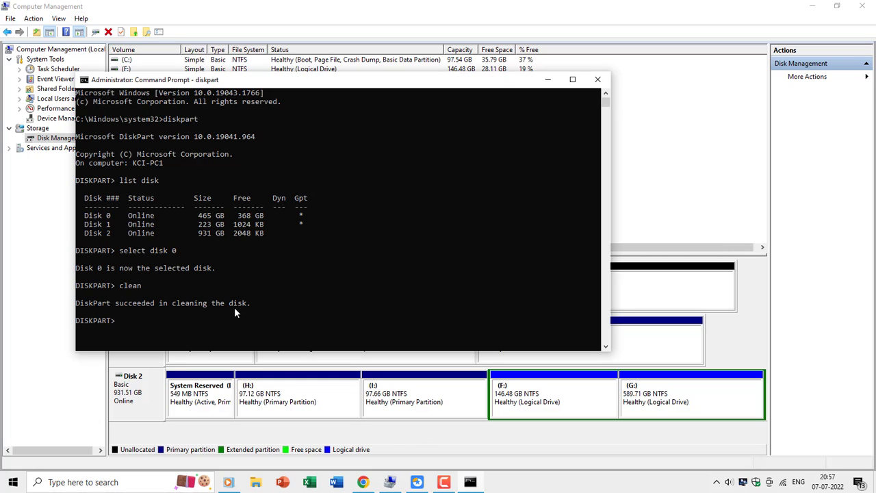
- Open Initialize Disk for Disk 0, toggle MBR and GPT, then cancel without initializing
{"action": "left_click", "coordinate": [266, 5]}
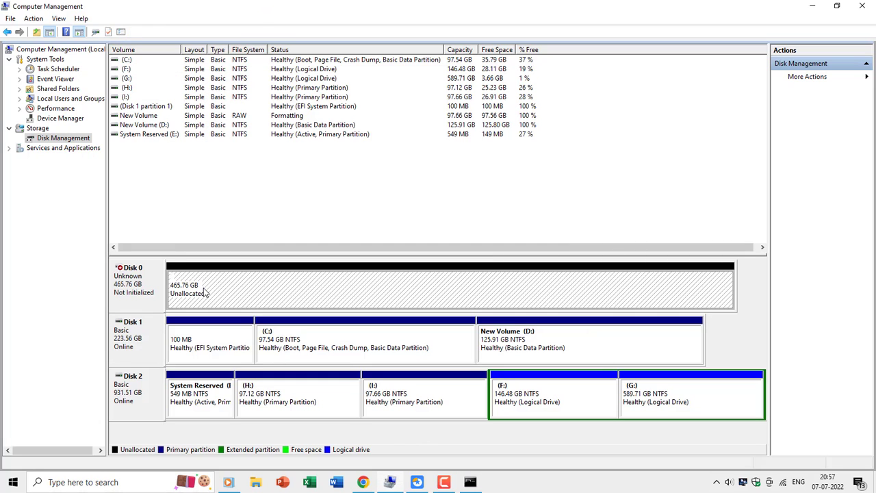
{"action": "right_click", "coordinate": [151, 276]}
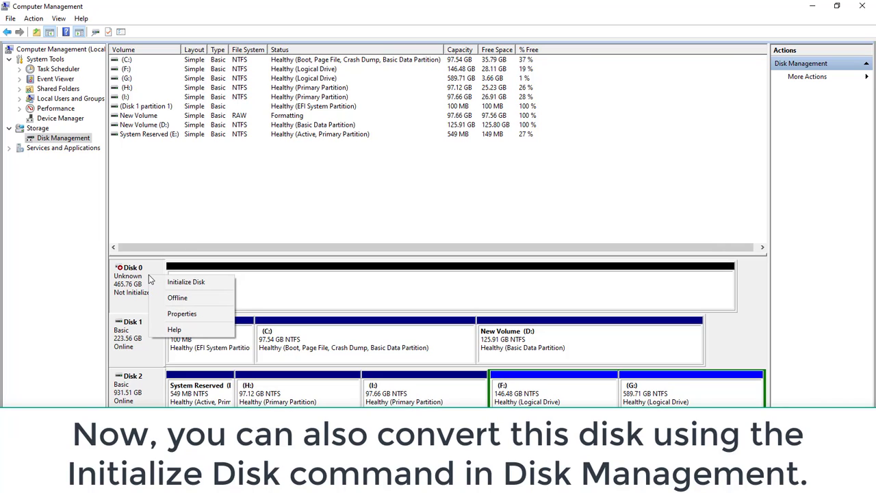
{"action": "left_click", "coordinate": [183, 282]}
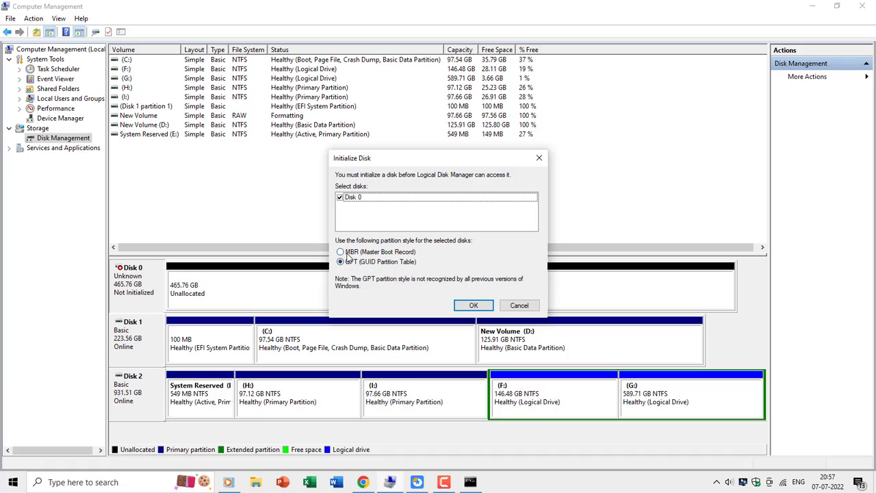
{"action": "left_click", "coordinate": [346, 253]}
{"action": "left_click", "coordinate": [349, 262]}
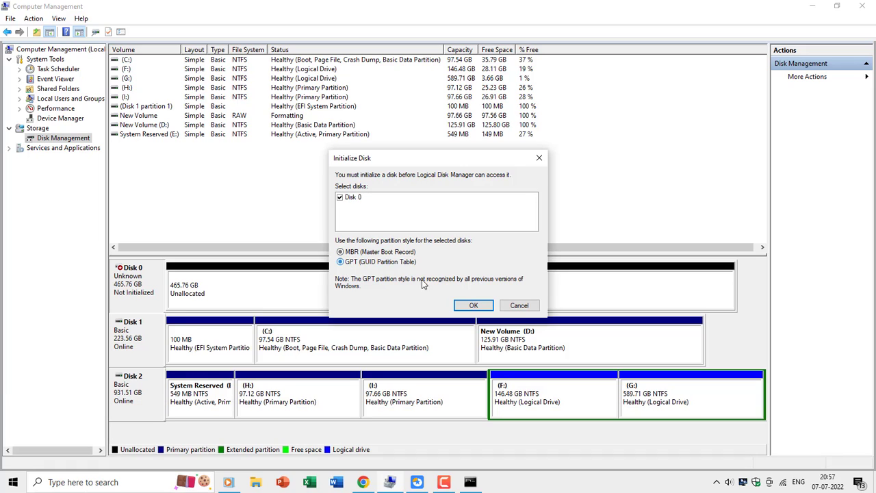
{"action": "left_click", "coordinate": [518, 305]}
{"action": "left_click", "coordinate": [470, 481]}
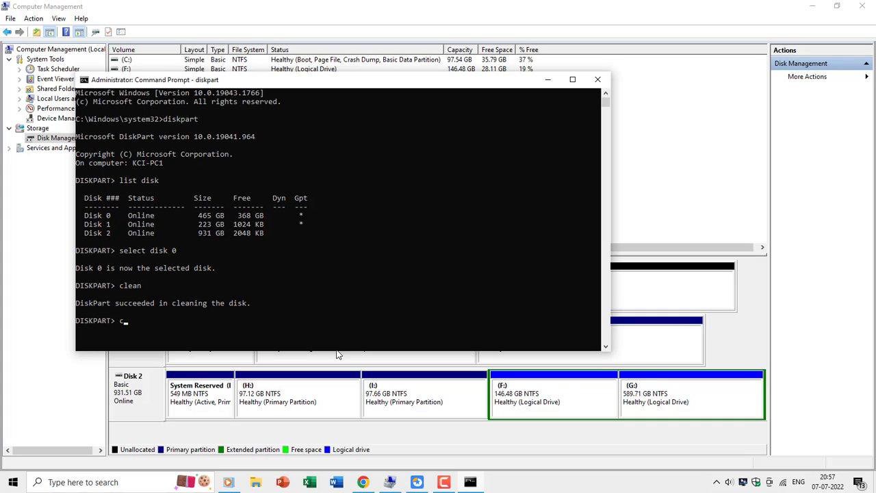
- Run 'convert gpt' in DiskPart, then convert Disk 0 to MBR in Disk Management
{"action": "type", "text": "convert"}
{"action": "type", "text": "gpt"}
{"action": "key", "text": "Return"}
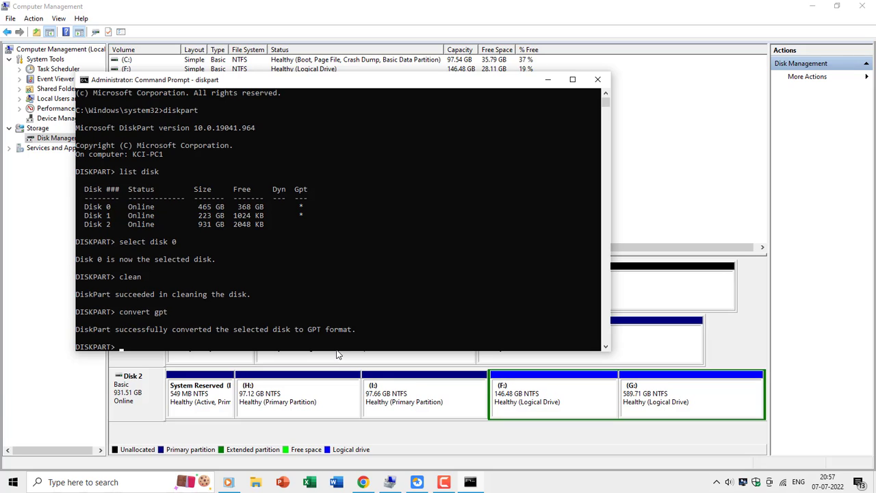
{"action": "left_click", "coordinate": [306, 7]}
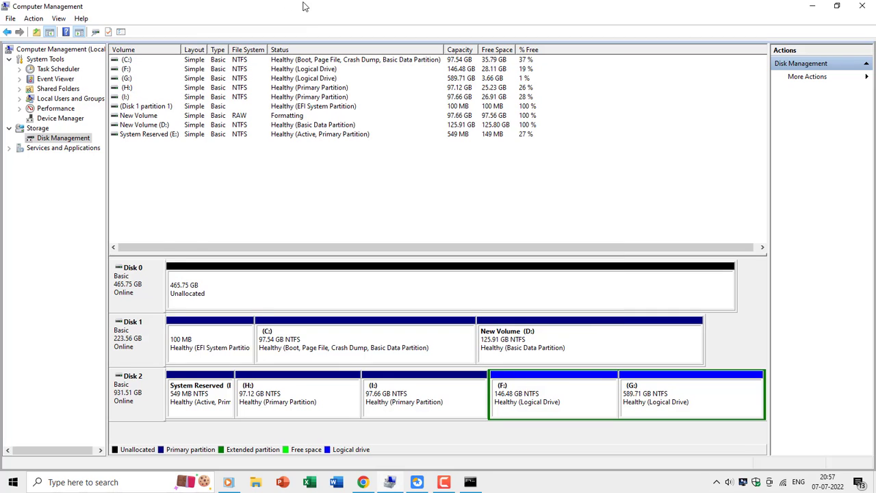
{"action": "right_click", "coordinate": [137, 285]}
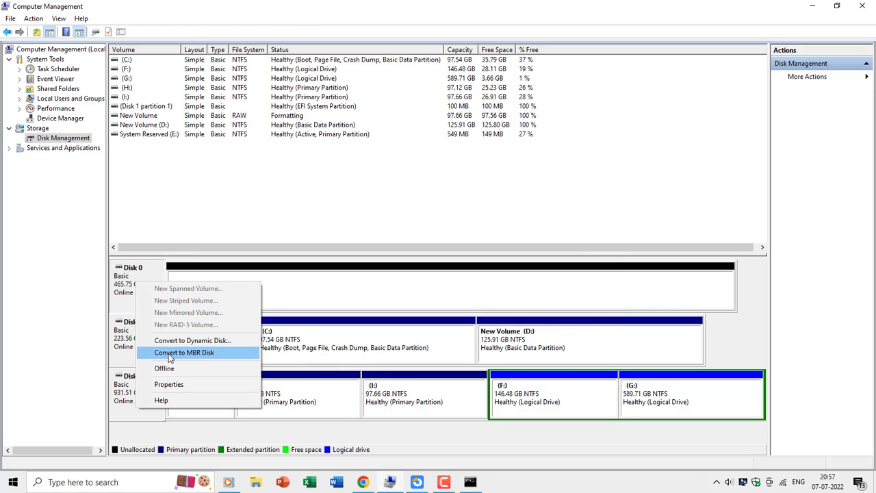
{"action": "left_click", "coordinate": [170, 354]}
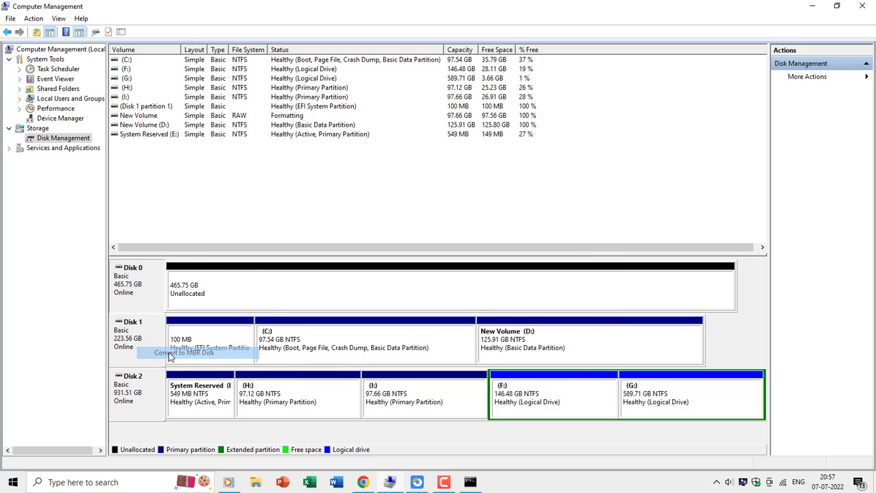
{"action": "right_click", "coordinate": [137, 291]}
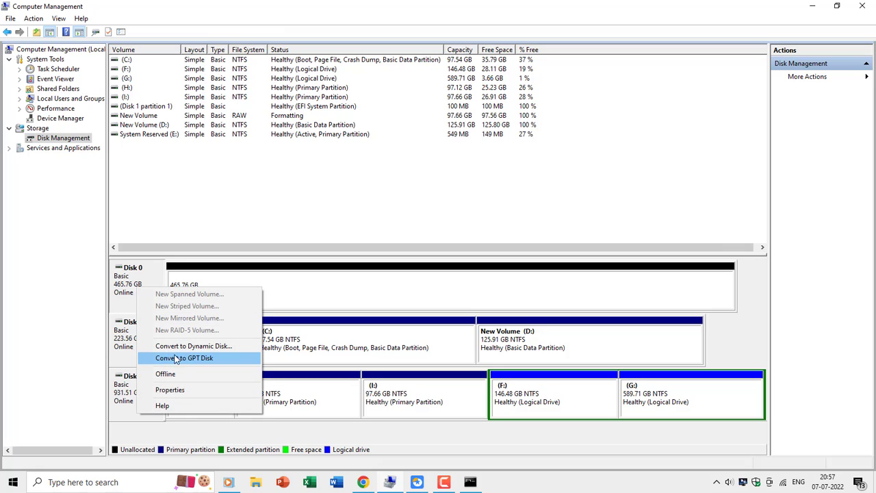
- Convert Disk 0 to GPT again in DiskPart and check its options in Disk Management
{"action": "left_click", "coordinate": [470, 482]}
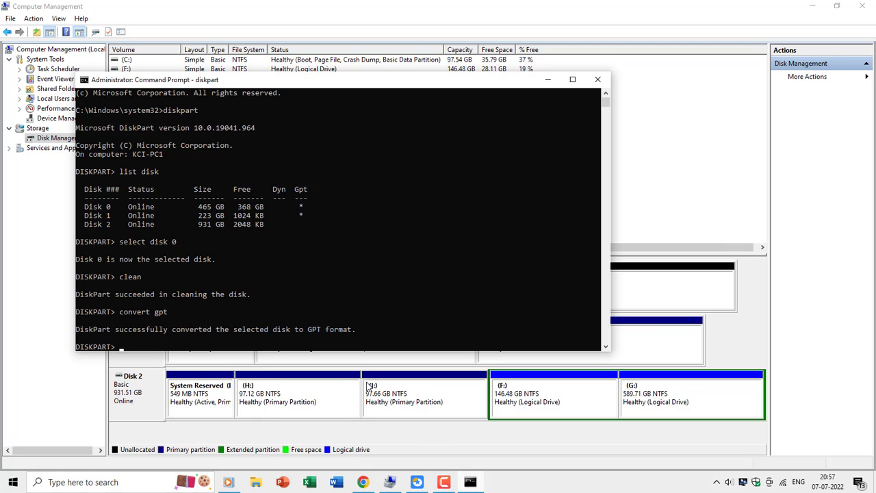
{"action": "type", "text": "conv"}
{"action": "type", "text": "vent gpt"}
{"action": "key", "text": "Return"}
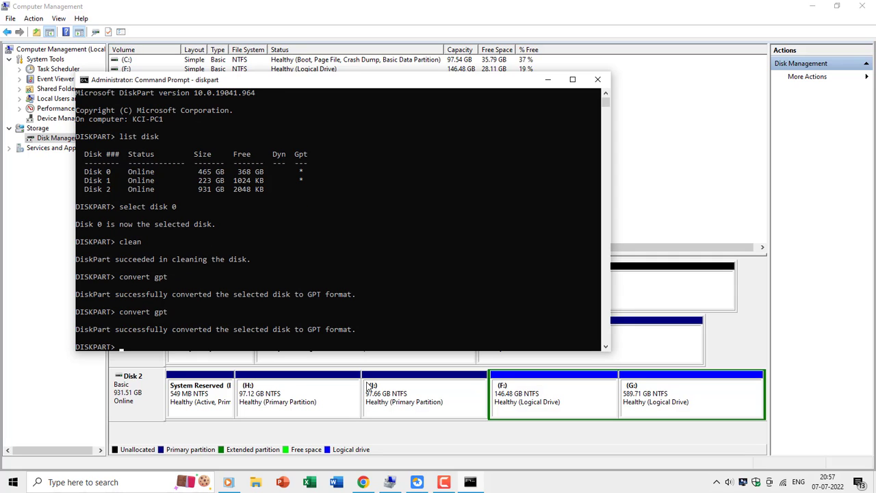
{"action": "key", "text": "alt+Tab"}
{"action": "right_click", "coordinate": [136, 284]}
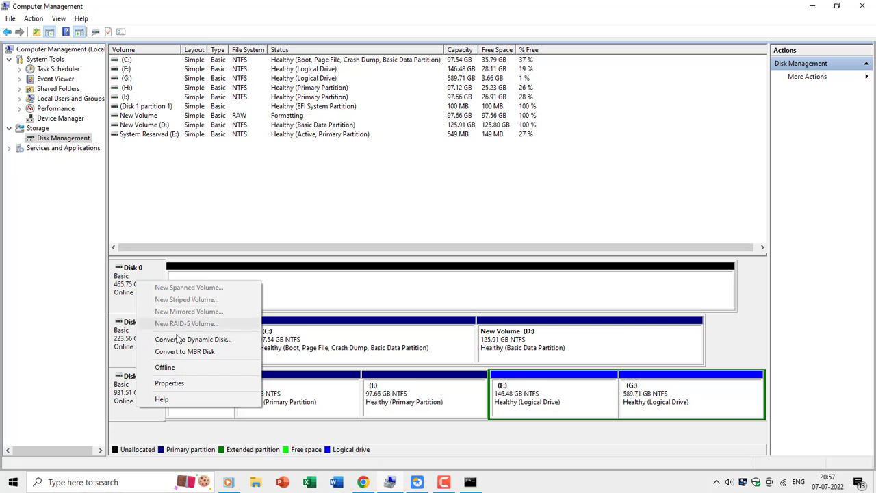
{"action": "key", "text": "Escape"}
- Run 'convert mbr' on Disk 0 and open its options in Disk Management
{"action": "key", "text": "alt+Tab"}
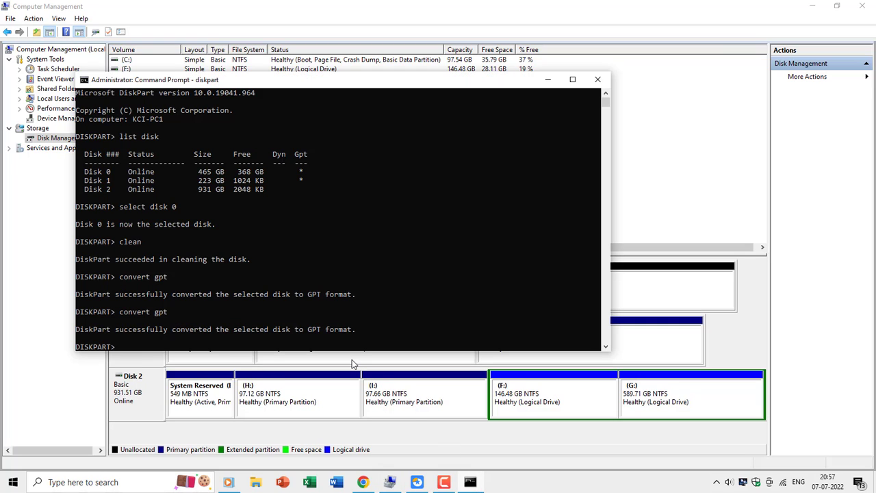
{"action": "type", "text": "convert mbr"}
{"action": "key", "text": "Return"}
{"action": "key", "text": "alt+Tab"}
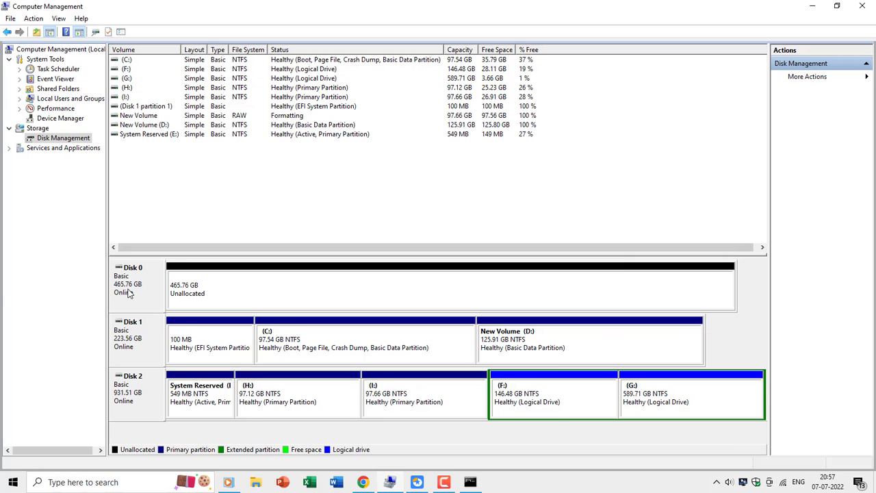
{"action": "right_click", "coordinate": [127, 293]}
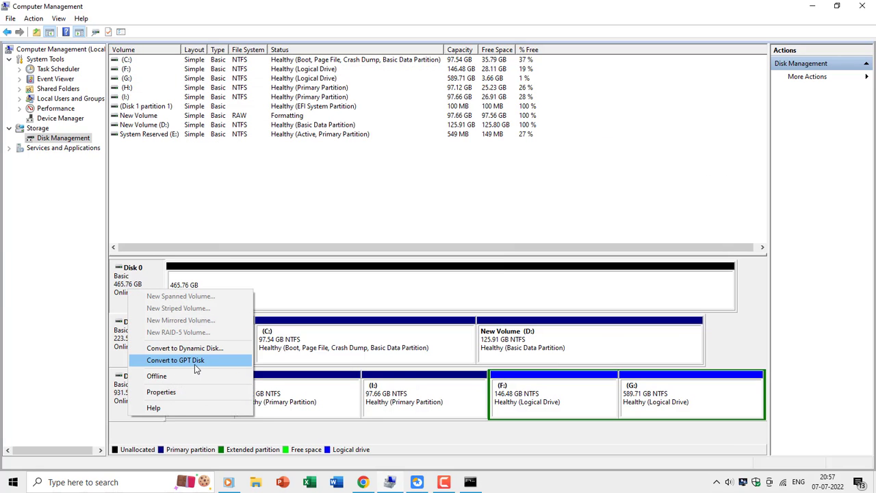